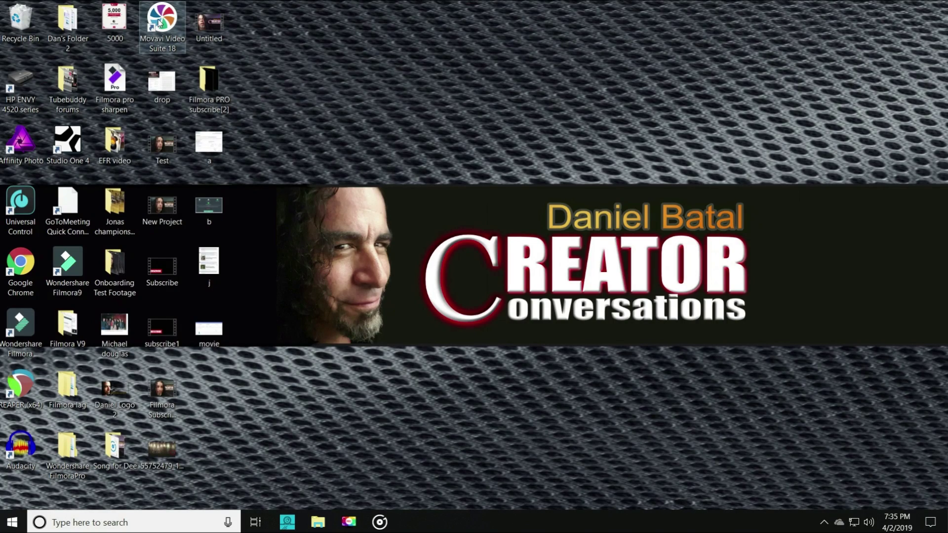
# Launch Movavi Video Suite 18 and start its video editor via Video > Edit video.
pyautogui.doubleClick(159, 21)
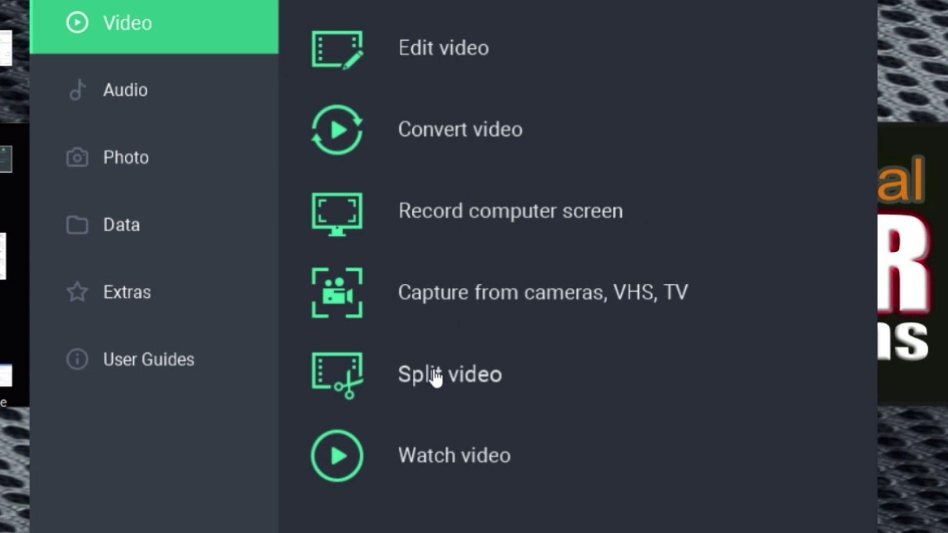
pyautogui.click(403, 55)
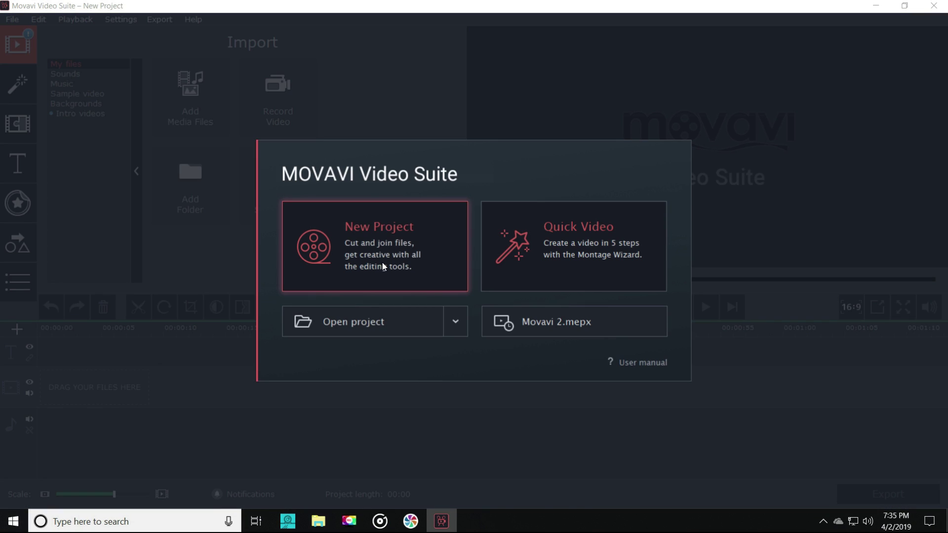
# Choose New Project in the start dialog to get an empty project.
pyautogui.click(382, 264)
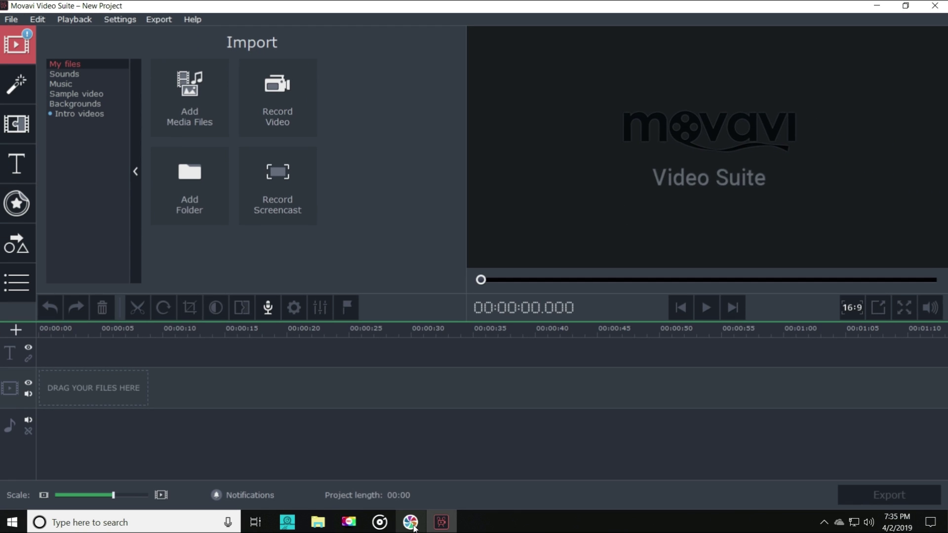
# Import the MVI_0182.MP4 clip onto the timeline.
pyautogui.click(205, 107)
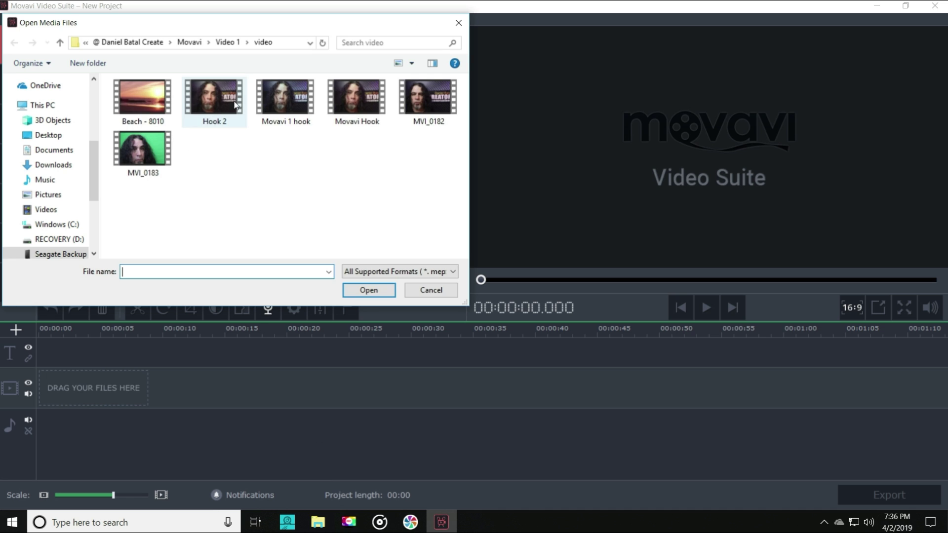
pyautogui.doubleClick(427, 99)
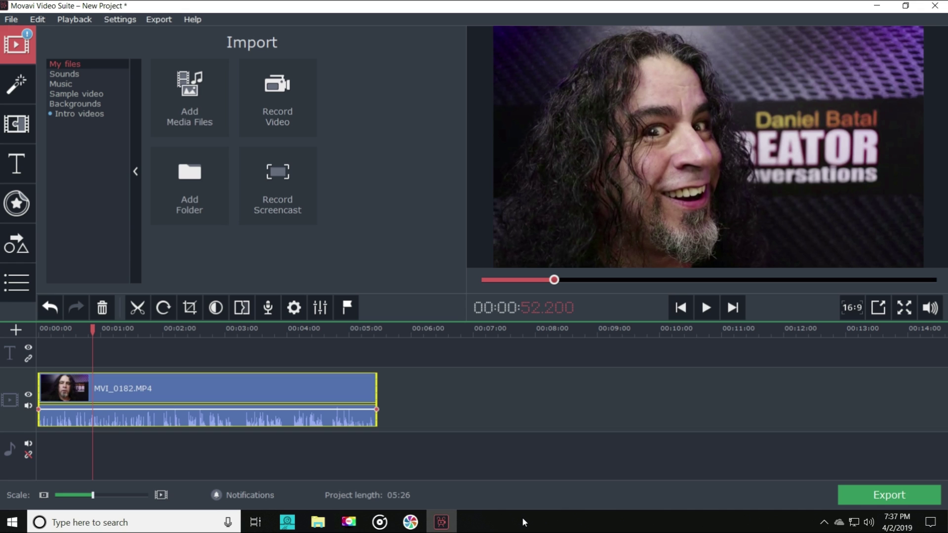
pyautogui.click(210, 97)
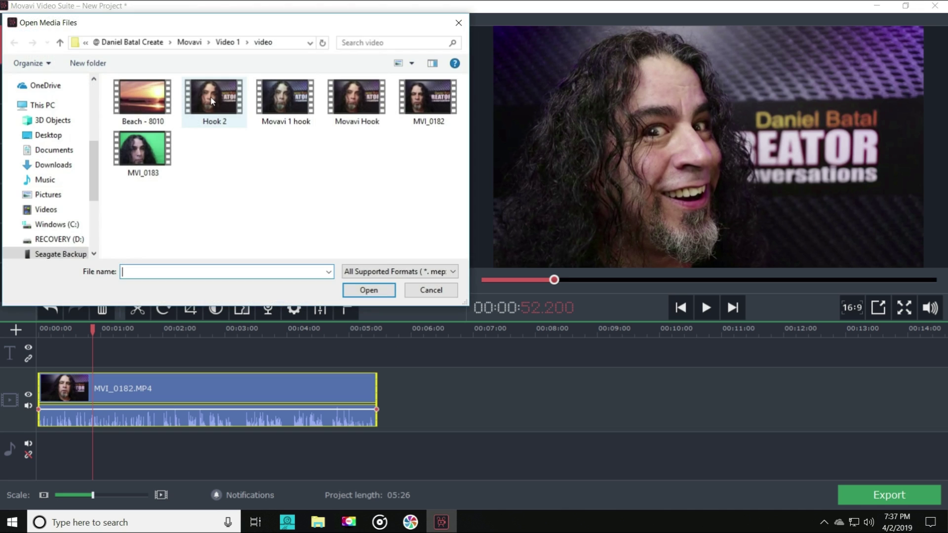
# Add Movavi 1 mic mix.wav from Movavi > Video 1 > audio to the audio track.
pyautogui.click(199, 42)
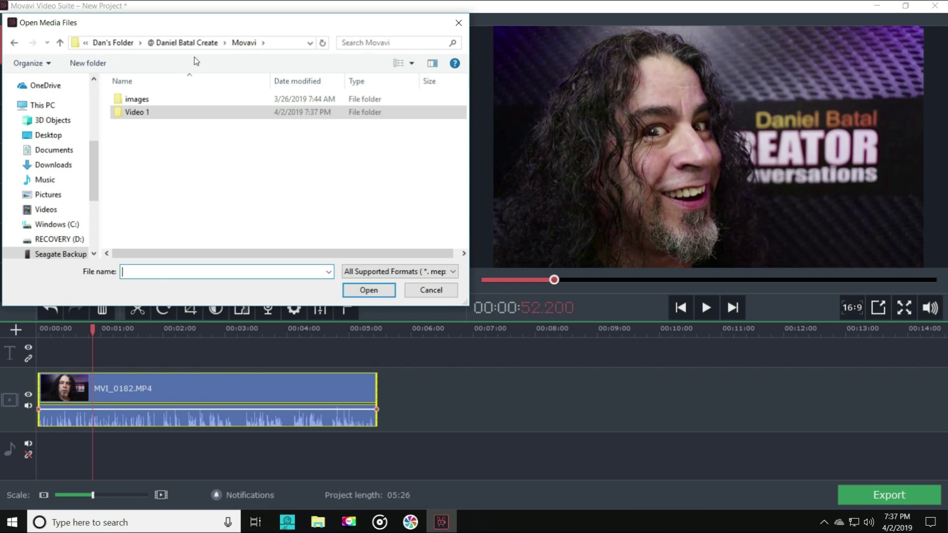
pyautogui.doubleClick(146, 113)
pyautogui.doubleClick(141, 98)
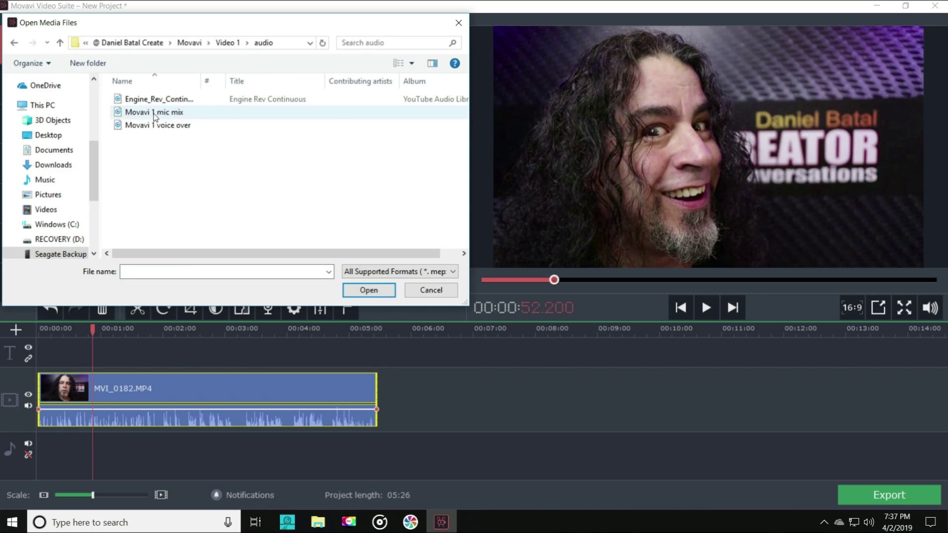
pyautogui.doubleClick(160, 112)
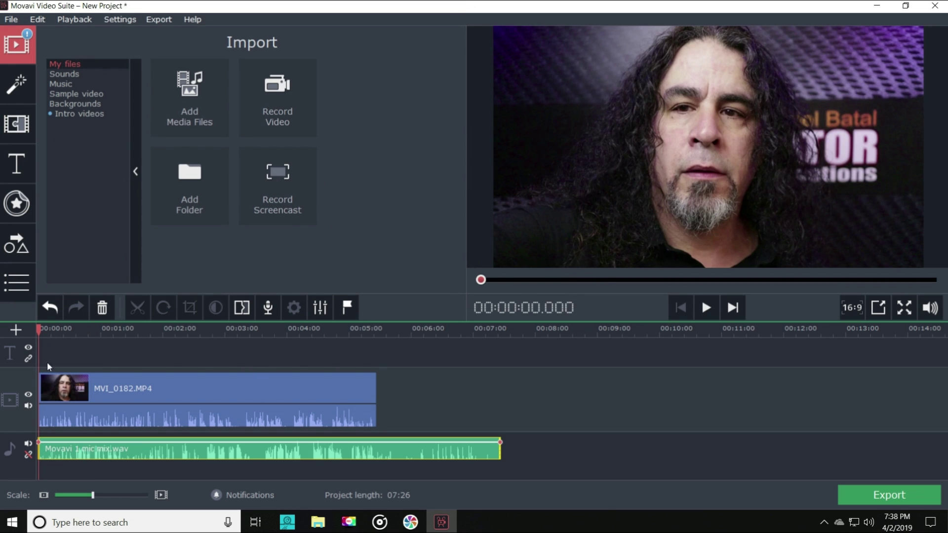
pyautogui.moveTo(41, 448); pyautogui.dragTo(74, 449)
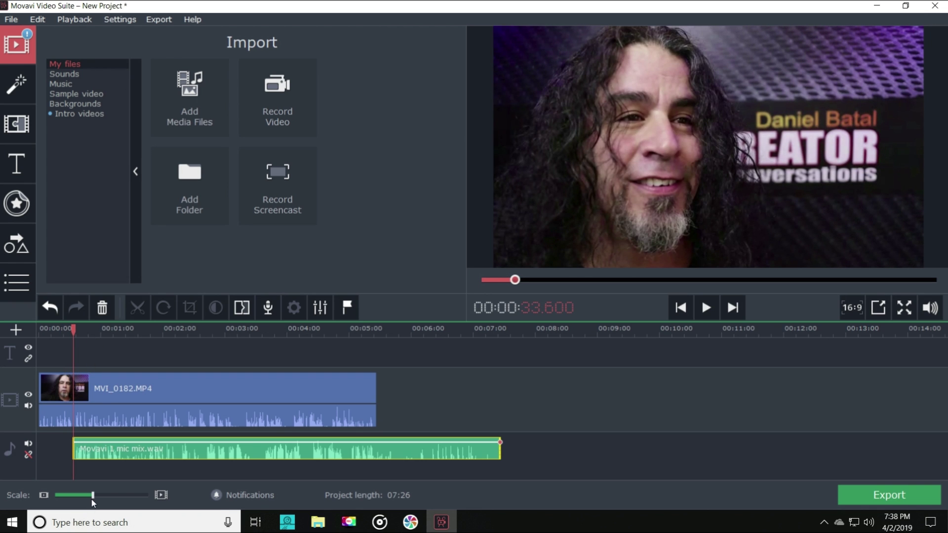
# Trim the start of the mic mix audio to the playhead at about 17 seconds.
pyautogui.scroll(3, 133, 458)
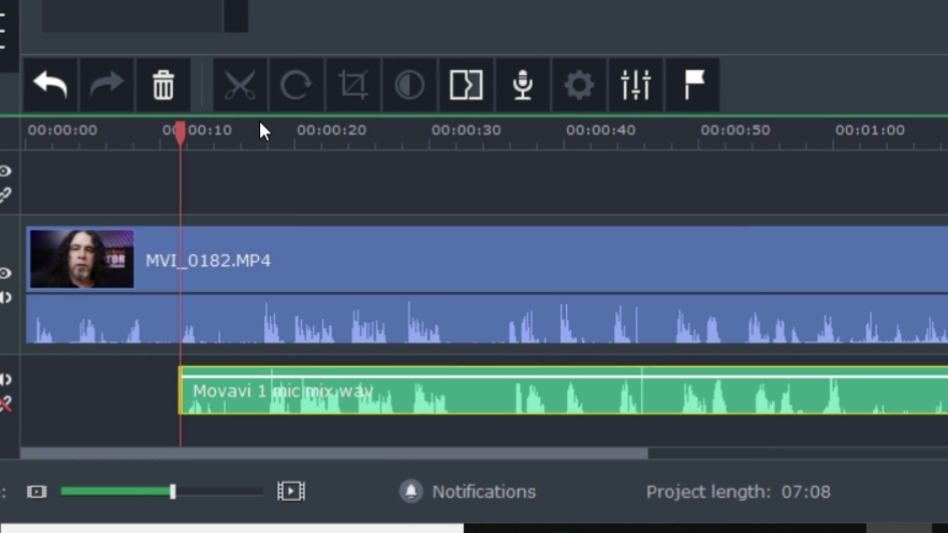
pyautogui.click(259, 136)
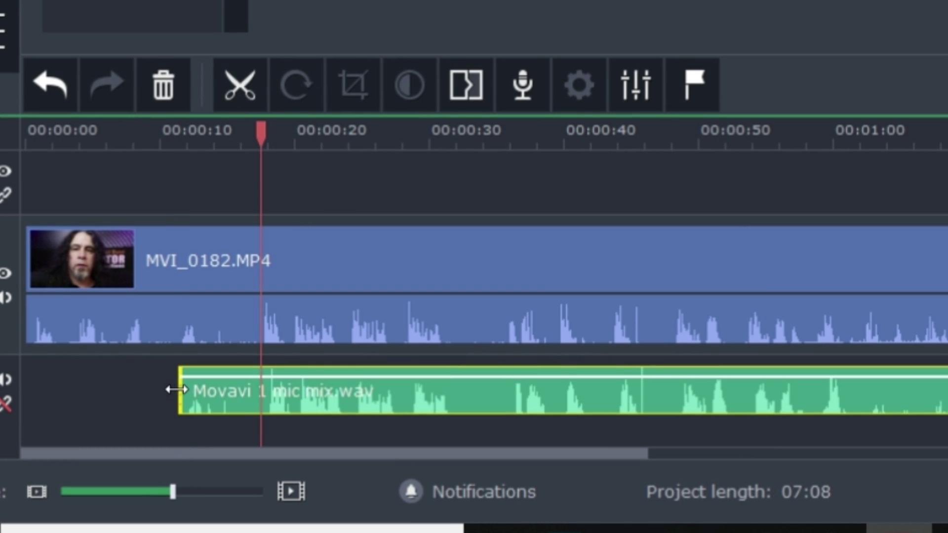
pyautogui.moveTo(176, 389); pyautogui.dragTo(261, 390)
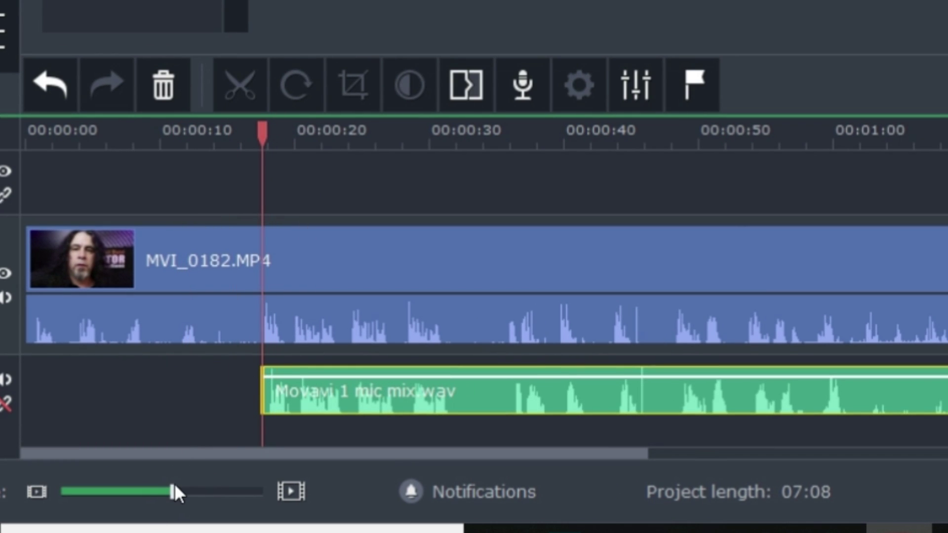
pyautogui.moveTo(174, 487); pyautogui.dragTo(214, 489)
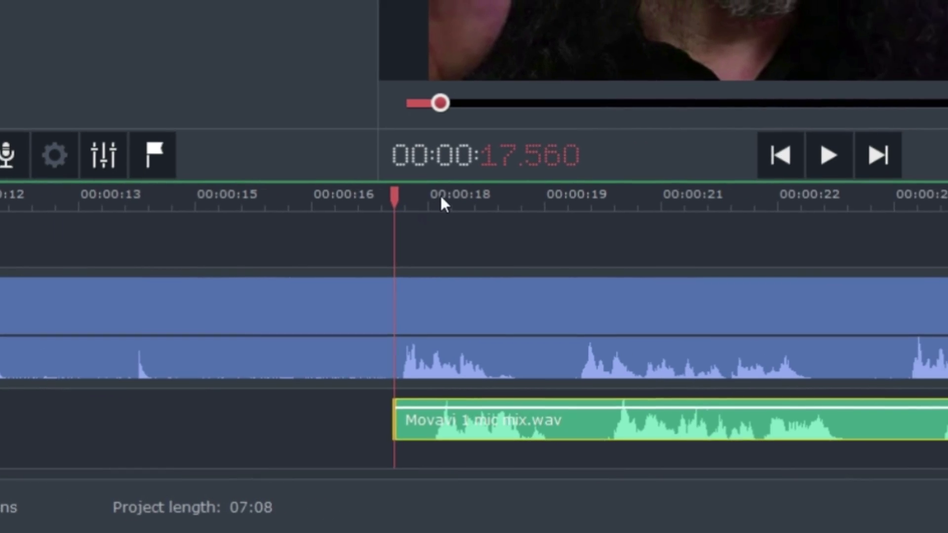
# Slide the mic mix clip so it lines up with the playhead at about 00:00:17.646.
pyautogui.click(603, 183)
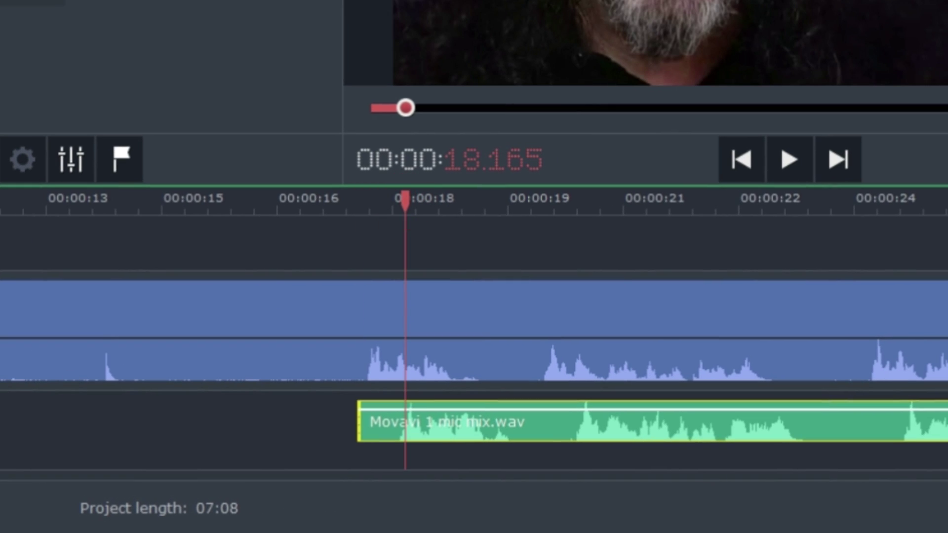
pyautogui.scroll(4, 474, 326)
pyautogui.scroll(-2, 474, 325)
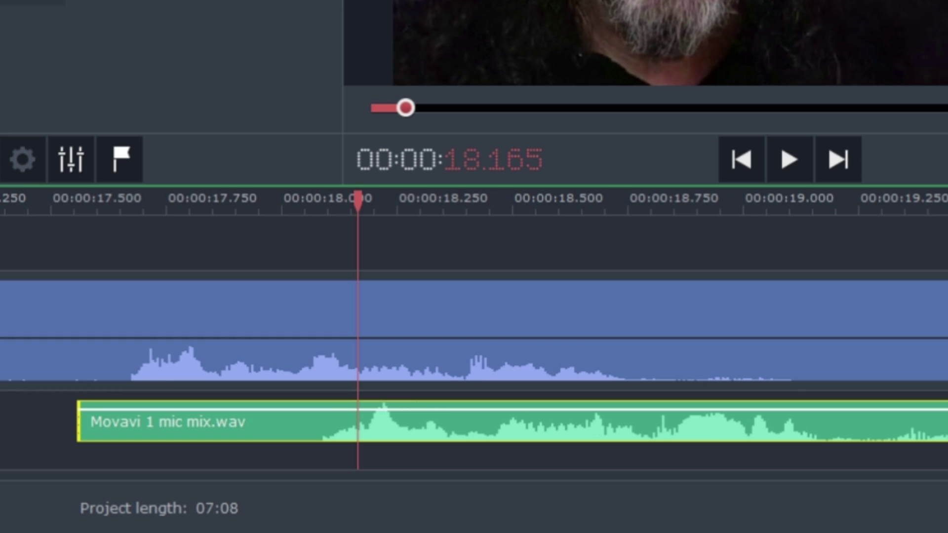
pyautogui.moveTo(238, 416); pyautogui.dragTo(70, 419)
pyautogui.click(69, 418)
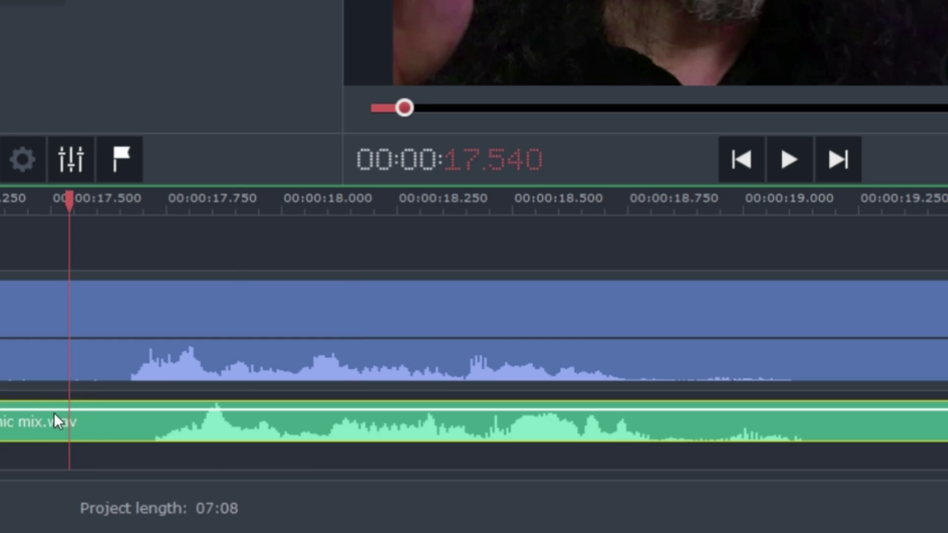
pyautogui.click(170, 420)
pyautogui.click(141, 421)
pyautogui.scroll(3, 208, 422)
pyautogui.click(279, 425)
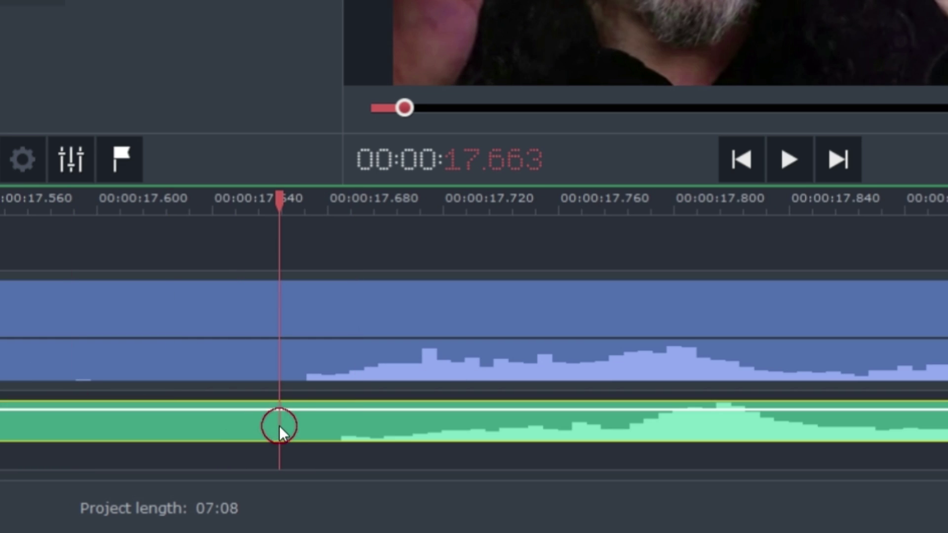
pyautogui.moveTo(271, 425); pyautogui.dragTo(247, 426)
pyautogui.scroll(-2, 247, 426)
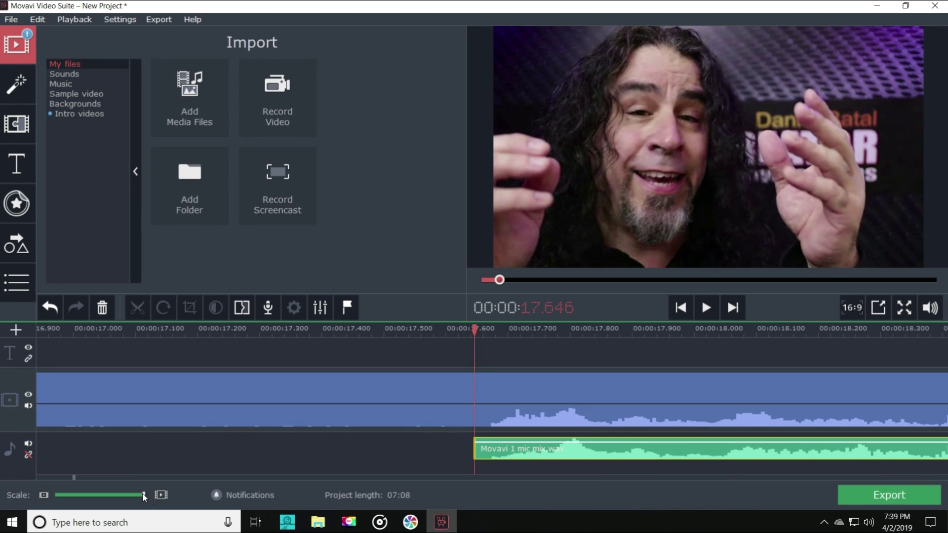
# Mute the camera clip's own sound on the video track.
pyautogui.moveTo(144, 496); pyautogui.dragTo(102, 499)
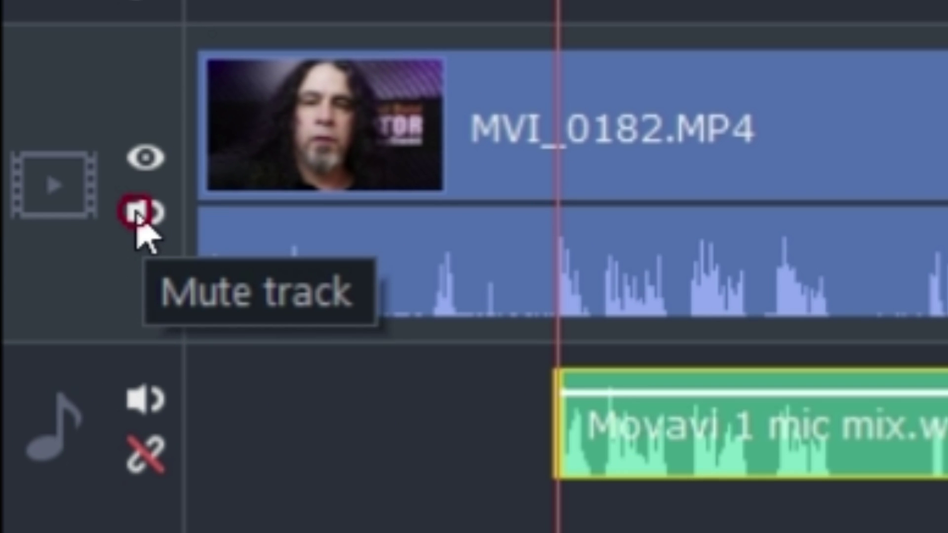
pyautogui.click(139, 217)
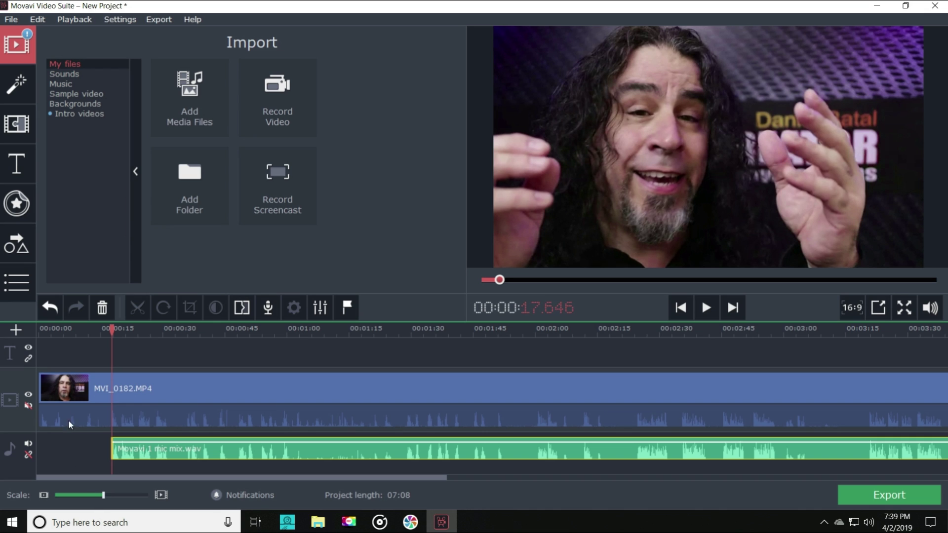
pyautogui.hotkey('ctrl', 'z')
# Extend the mic mix to start near 0:00:00.5 and link the audio track to the video.
pyautogui.moveTo(112, 448); pyautogui.dragTo(60, 449)
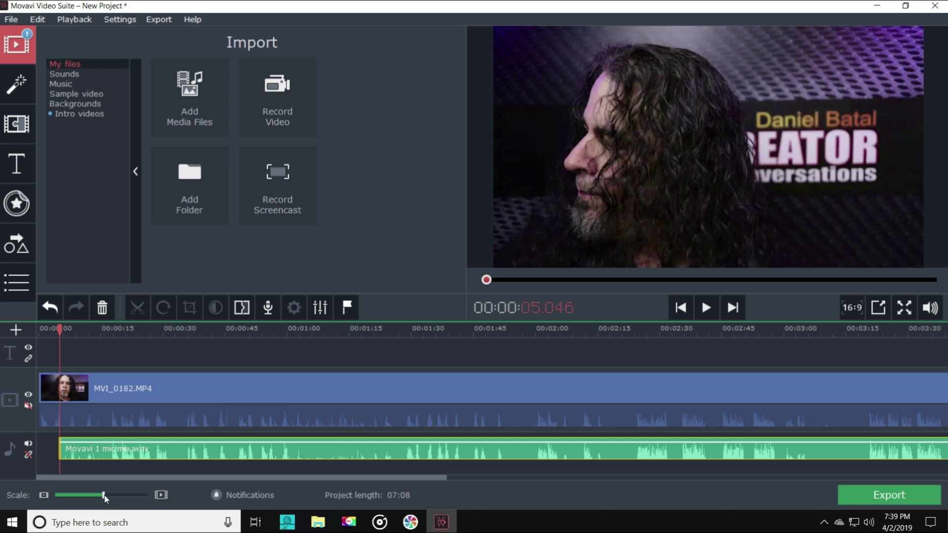
pyautogui.moveTo(104, 495); pyautogui.dragTo(120, 495)
pyautogui.moveTo(141, 450); pyautogui.dragTo(50, 448)
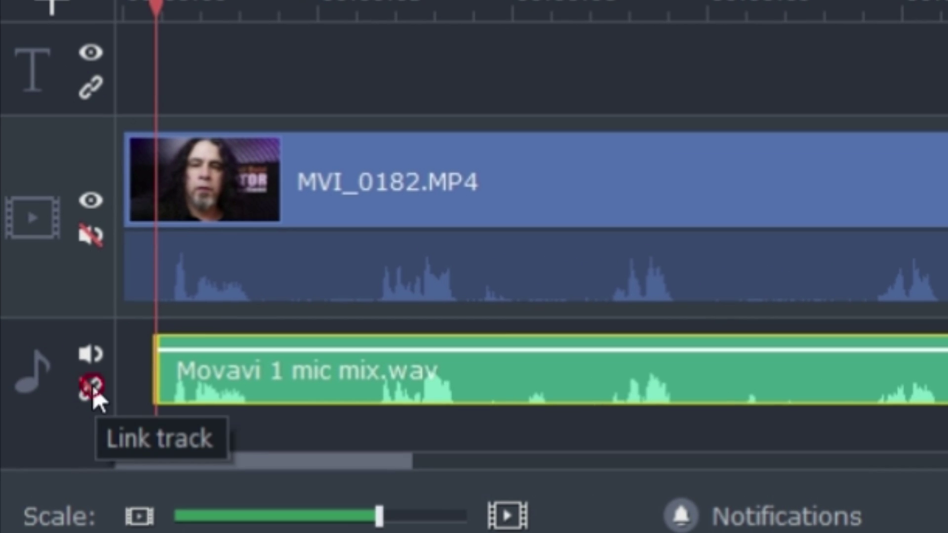
pyautogui.click(93, 387)
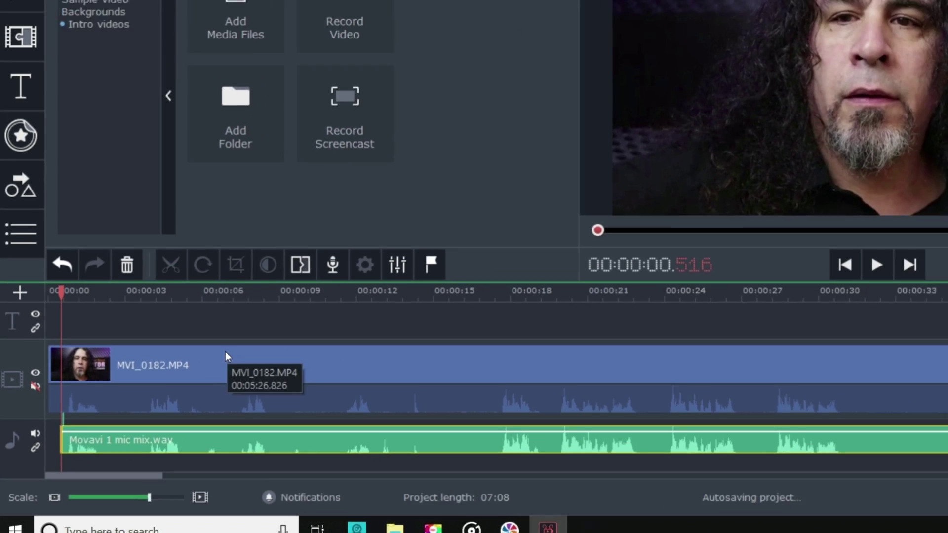
# Open MVI_0182's Clip Properties and scroll down to the Pan and Zoom presets.
pyautogui.doubleClick(308, 360)
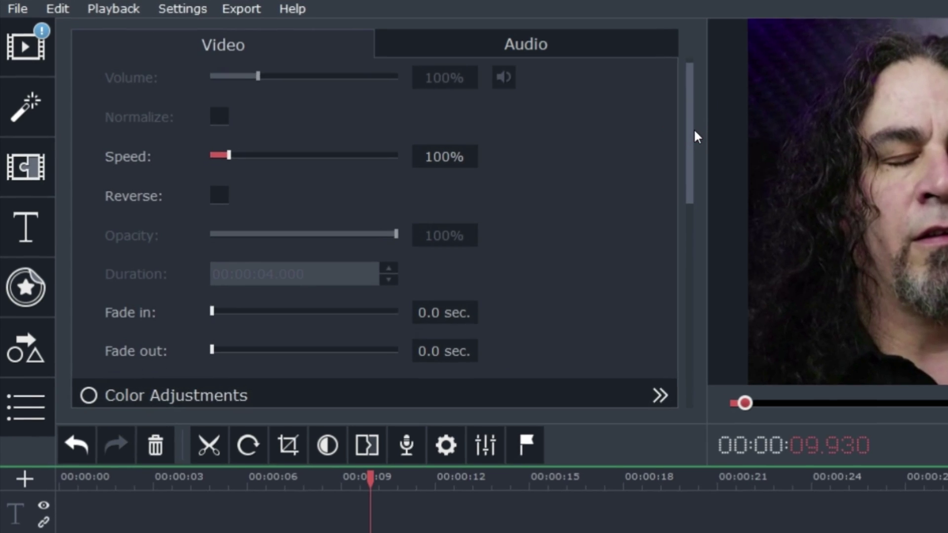
pyautogui.moveTo(696, 135); pyautogui.dragTo(695, 256)
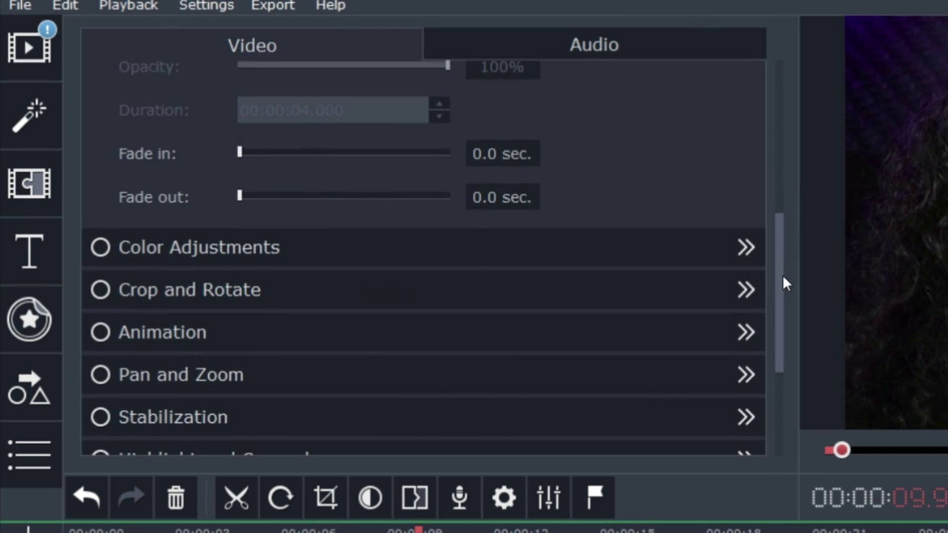
pyautogui.moveTo(783, 277); pyautogui.dragTo(781, 351)
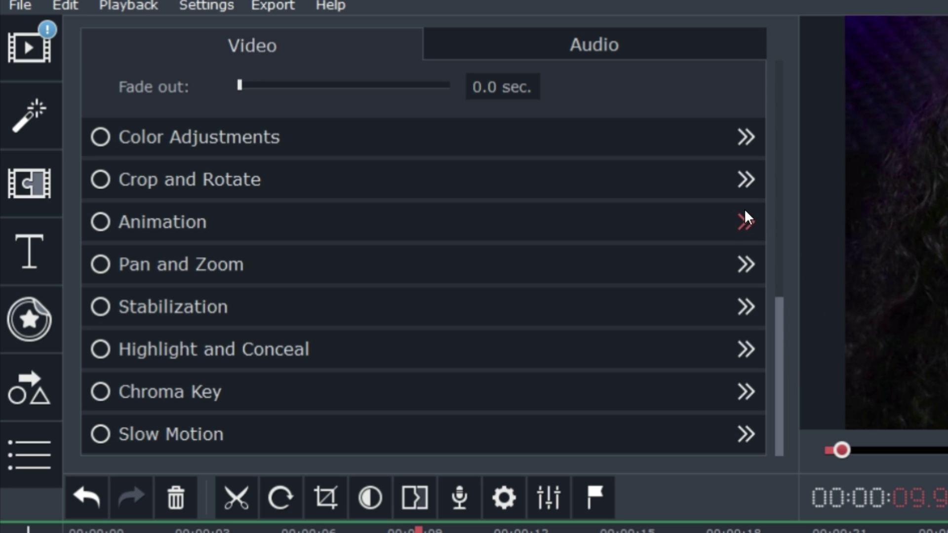
pyautogui.click(739, 269)
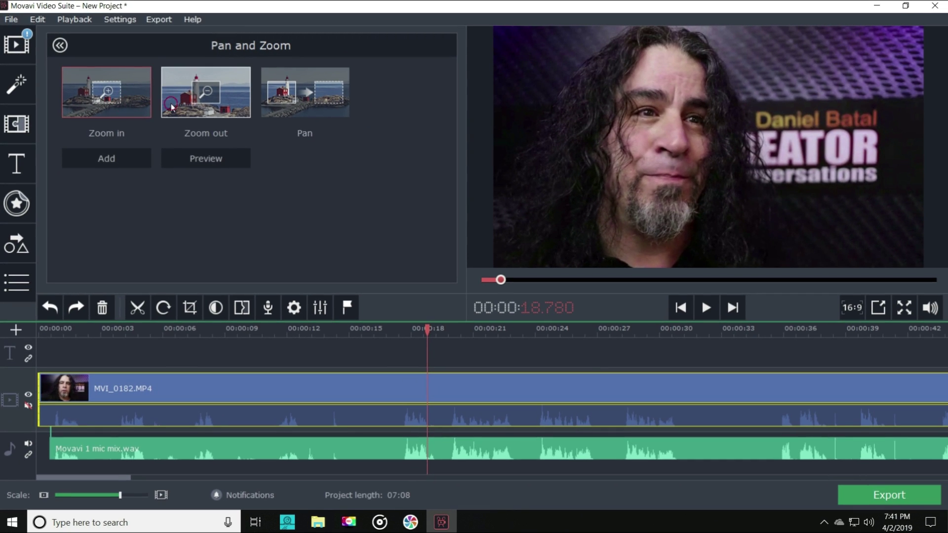
# Add a Zoom in effect and frame its rectangle tightly over both name-title lines.
pyautogui.click(207, 102)
pyautogui.click(273, 100)
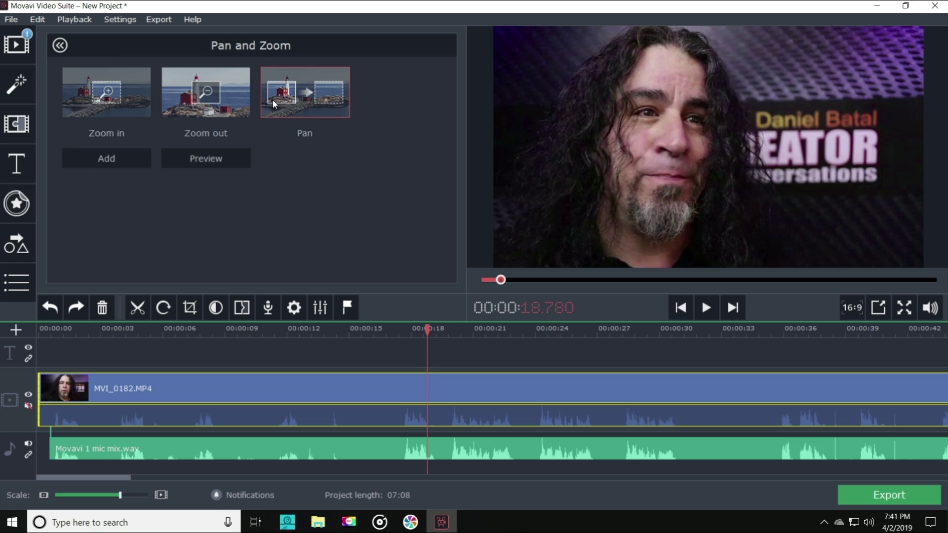
pyautogui.click(141, 100)
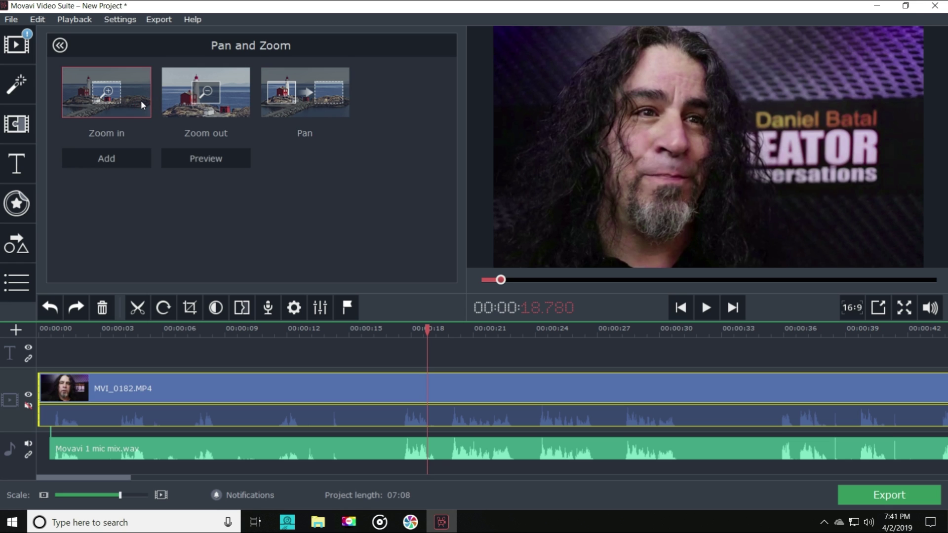
pyautogui.click(132, 156)
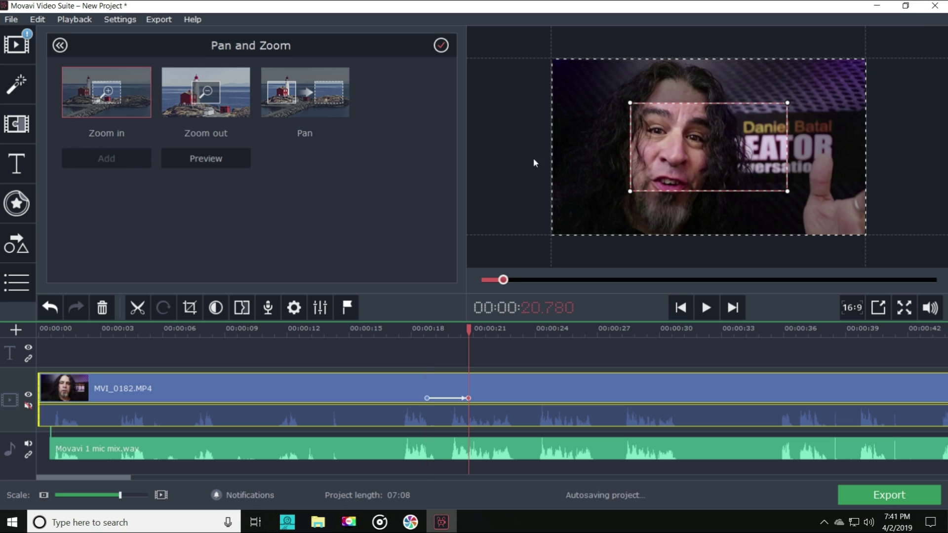
pyautogui.moveTo(674, 164); pyautogui.dragTo(749, 150)
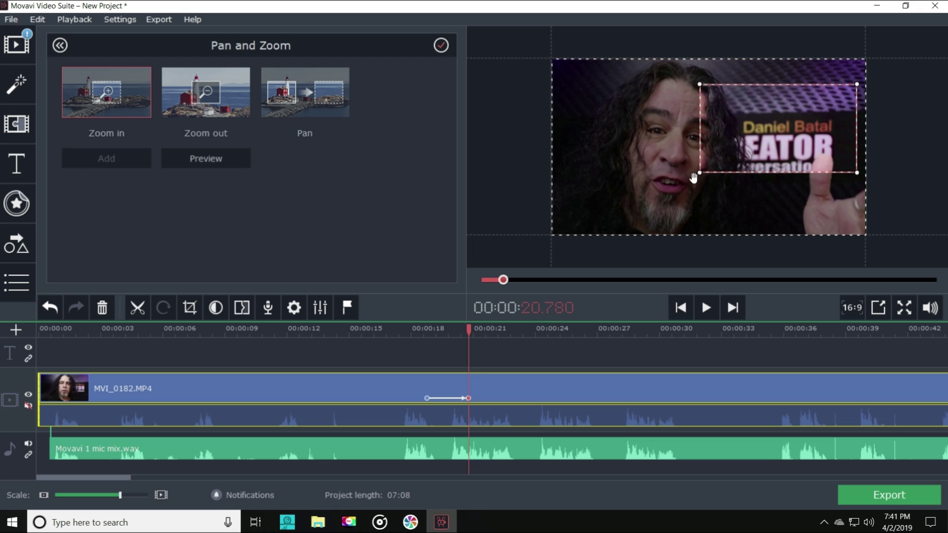
pyautogui.moveTo(700, 174); pyautogui.dragTo(720, 163)
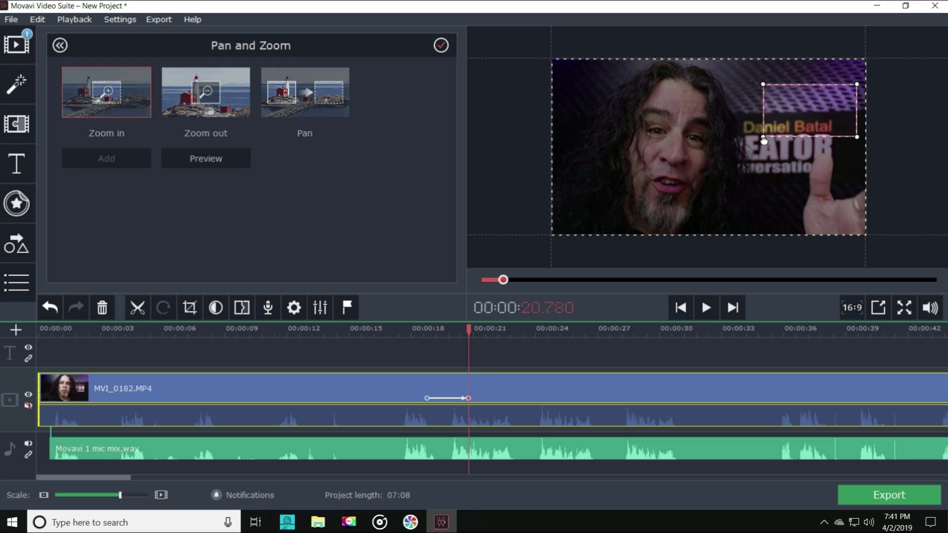
pyautogui.moveTo(780, 126); pyautogui.dragTo(761, 141)
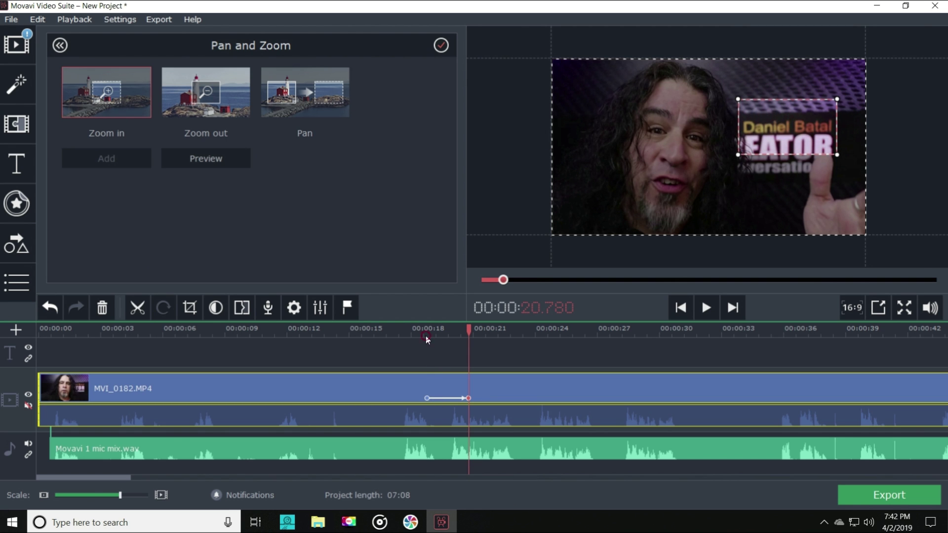
# Set the zoom-in effect to span roughly 00:00:20 to 00:00:22 on the timeline.
pyautogui.click(471, 334)
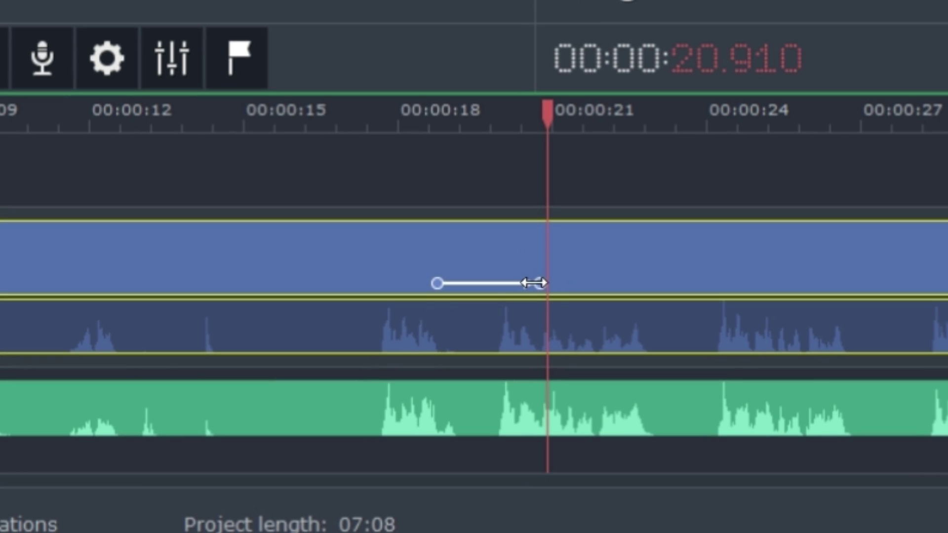
pyautogui.moveTo(533, 282); pyautogui.dragTo(811, 278)
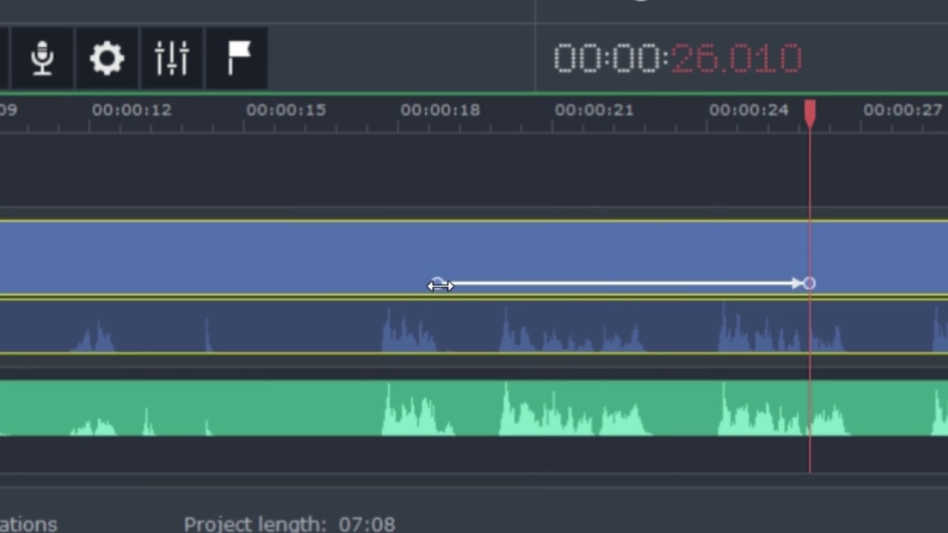
pyautogui.moveTo(438, 282); pyautogui.dragTo(523, 282)
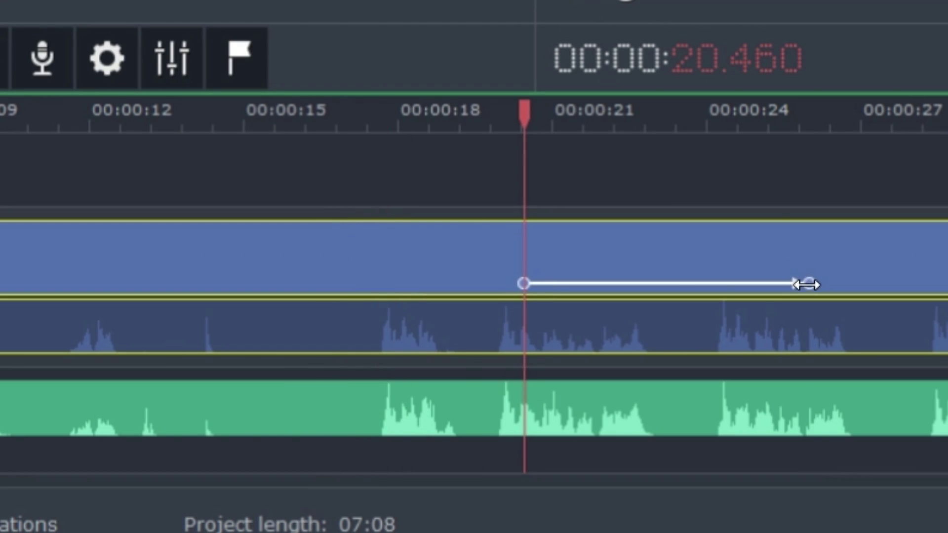
pyautogui.moveTo(806, 285); pyautogui.dragTo(612, 284)
# Play back the zoom-in from its start to review it.
pyautogui.click(512, 117)
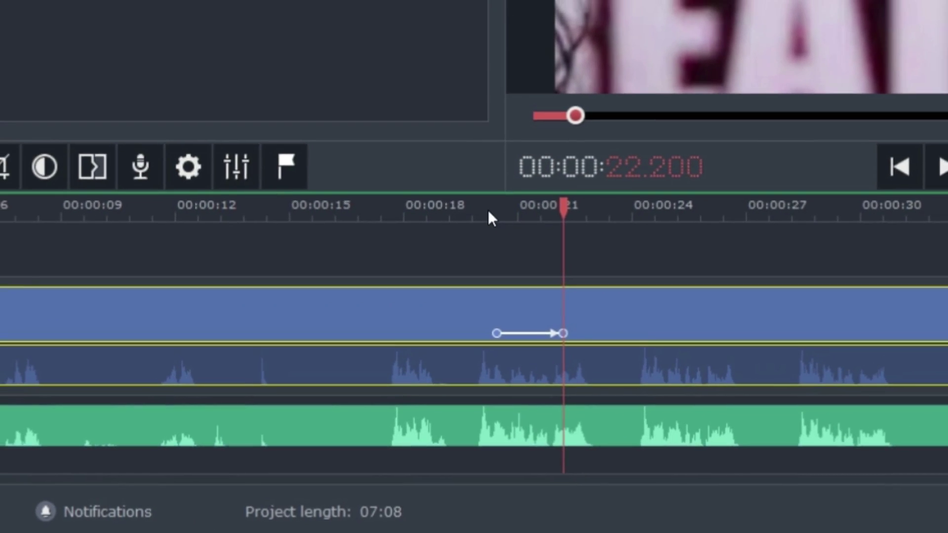
pyautogui.click(511, 117)
pyautogui.press('space')
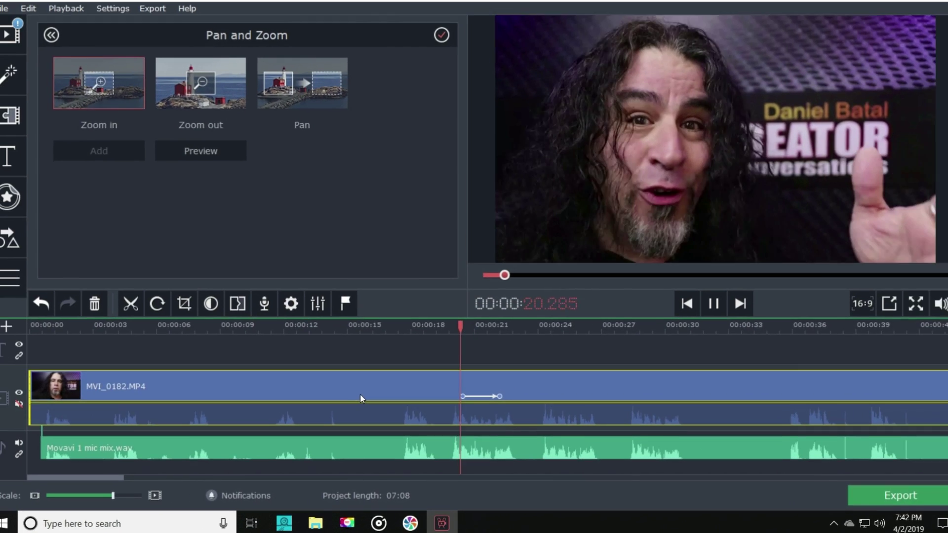
pyautogui.press('space')
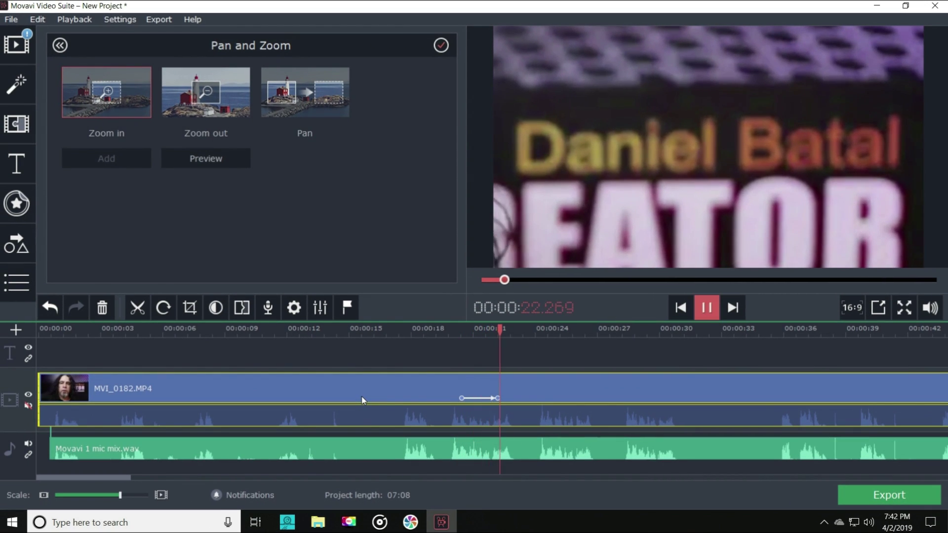
pyautogui.click(640, 335)
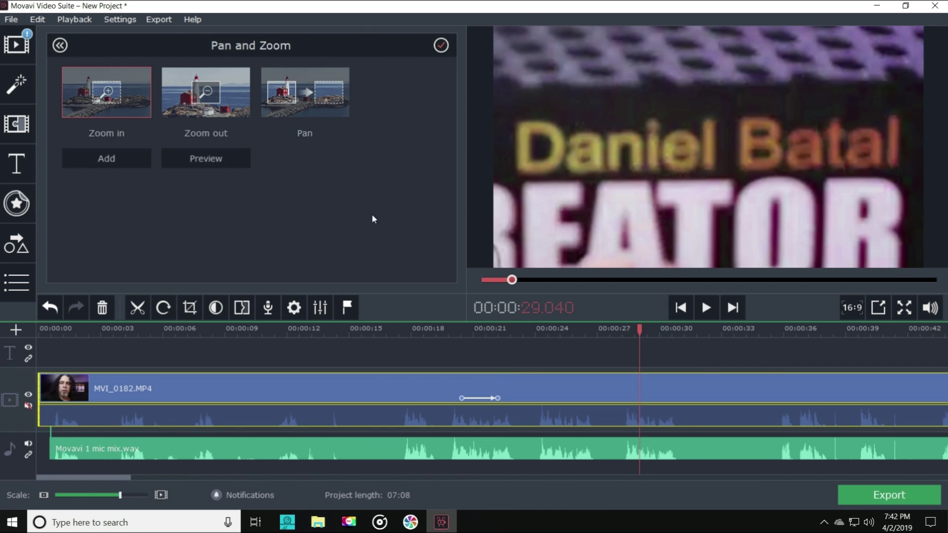
pyautogui.click(244, 100)
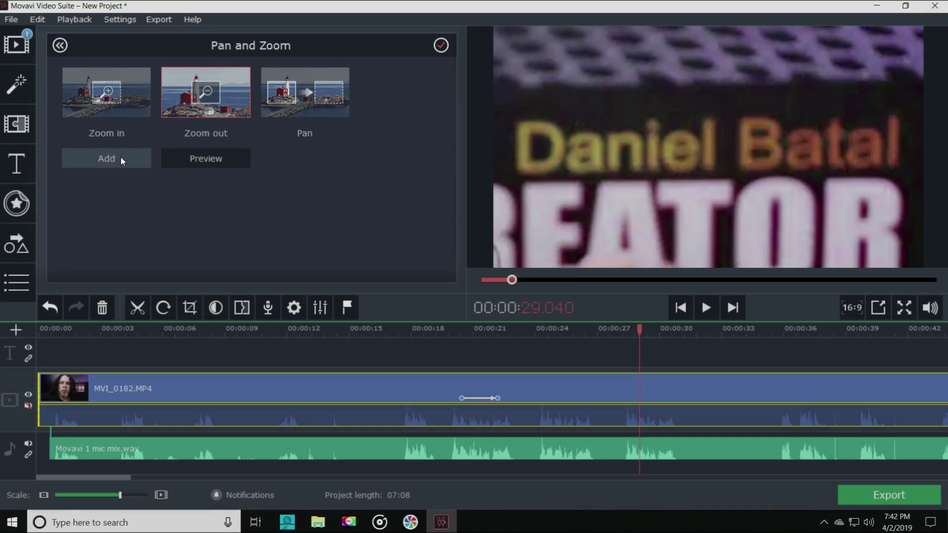
# Add a Zoom out at 00:00:29 with slightly larger framing, then check its start and end frames.
pyautogui.click(120, 156)
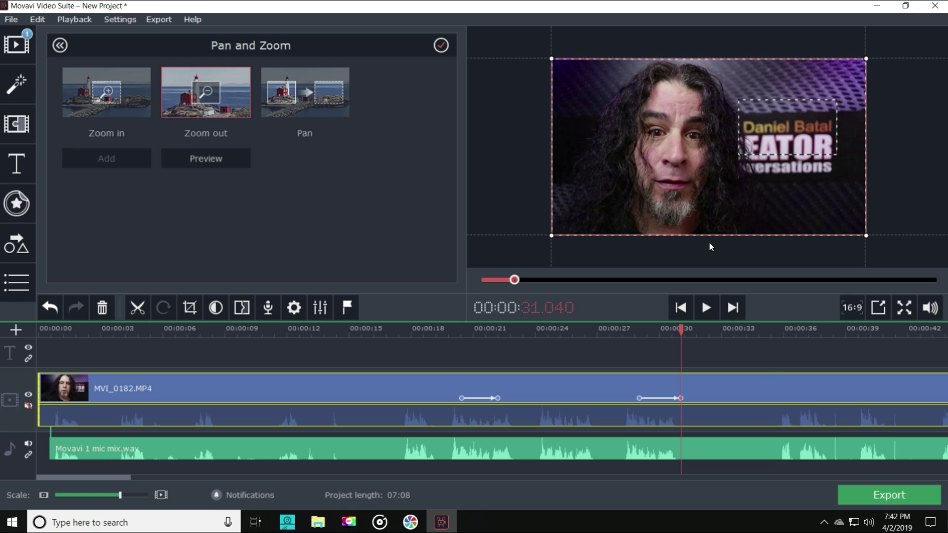
pyautogui.moveTo(551, 237)
pyautogui.mouseDown()
pyautogui.moveTo(582, 213)
pyautogui.moveTo(529, 247)
pyautogui.moveTo(545, 237)
pyautogui.mouseUp()
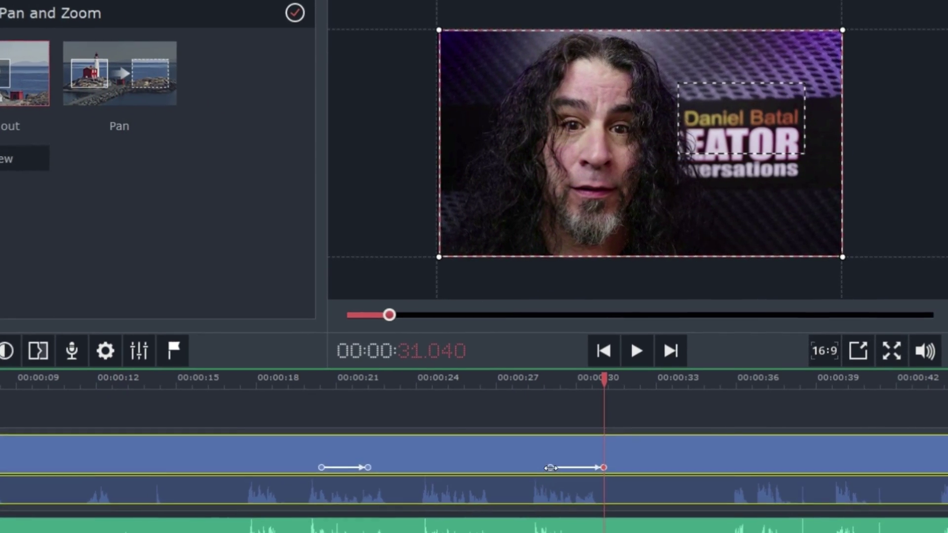
pyautogui.click(582, 368)
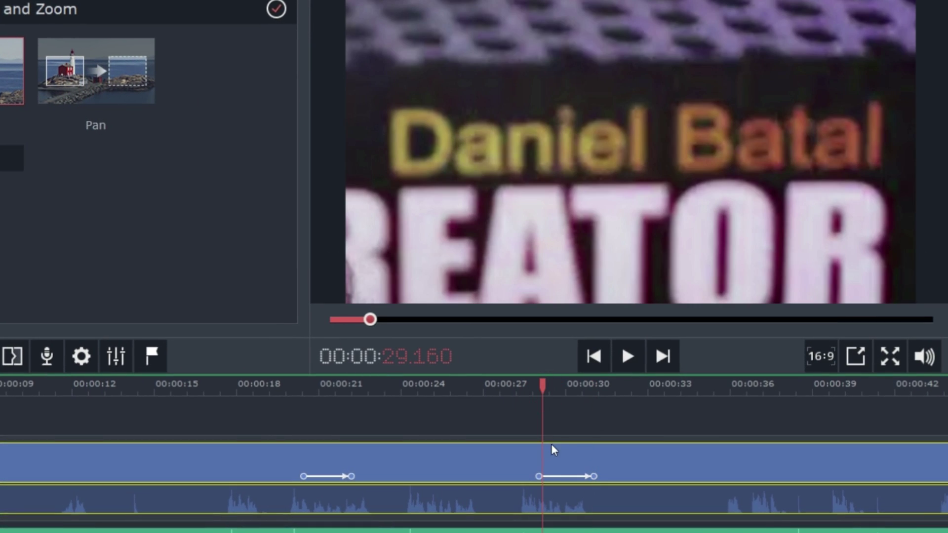
pyautogui.click(538, 476)
pyautogui.click(594, 477)
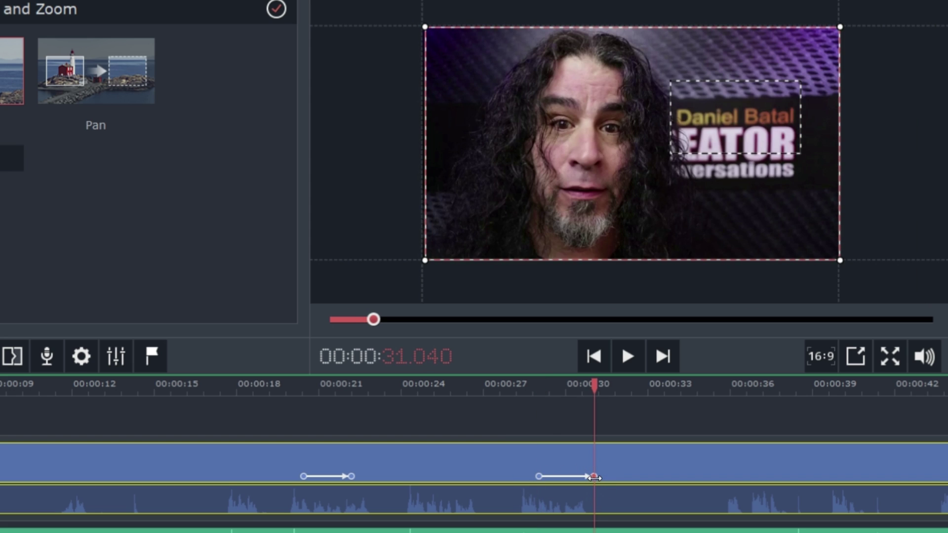
pyautogui.click(538, 476)
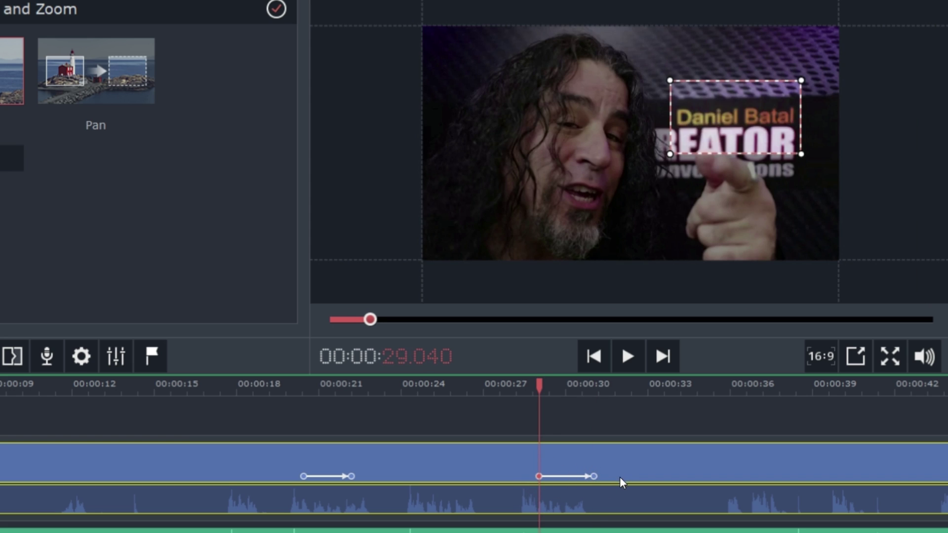
pyautogui.click(593, 476)
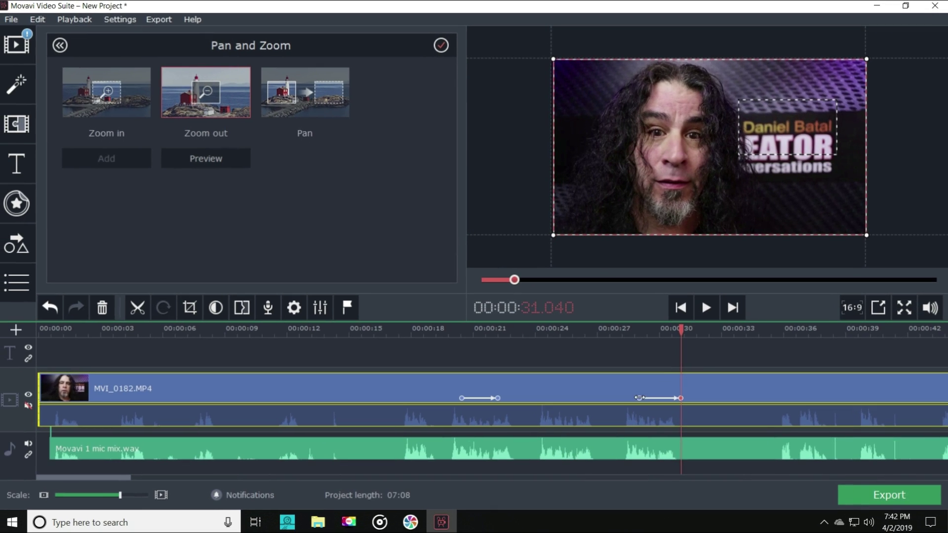
# Open the Equalizer for the mic mix audio and close it again without changes.
pyautogui.click(616, 416)
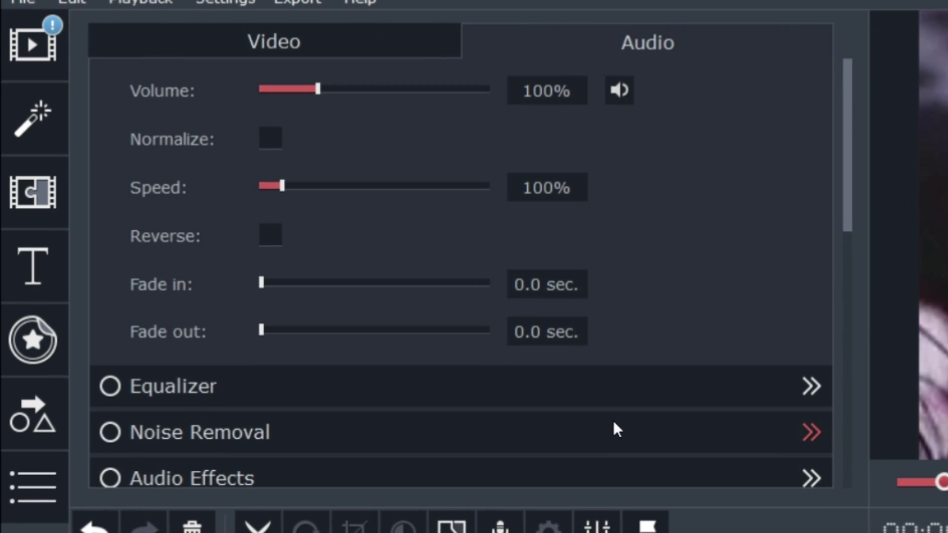
pyautogui.click(811, 388)
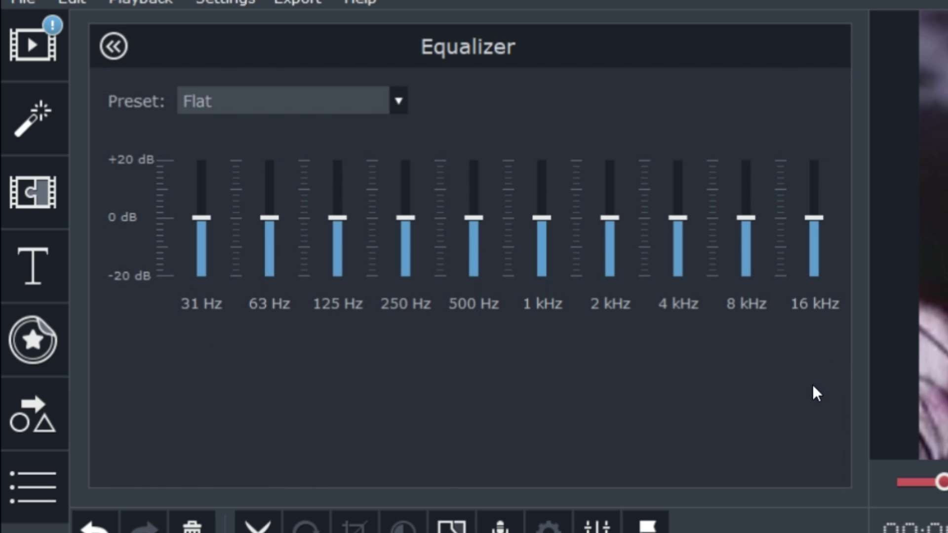
pyautogui.click(113, 47)
pyautogui.moveTo(850, 159); pyautogui.dragTo(854, 459)
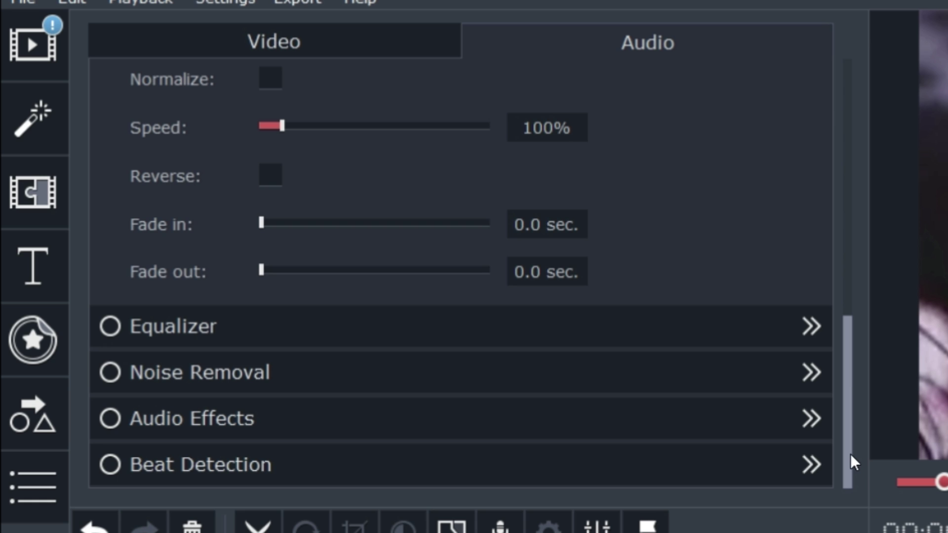
# Try the Echo audio effect on the mic mix, then undo it to leave None.
pyautogui.click(811, 419)
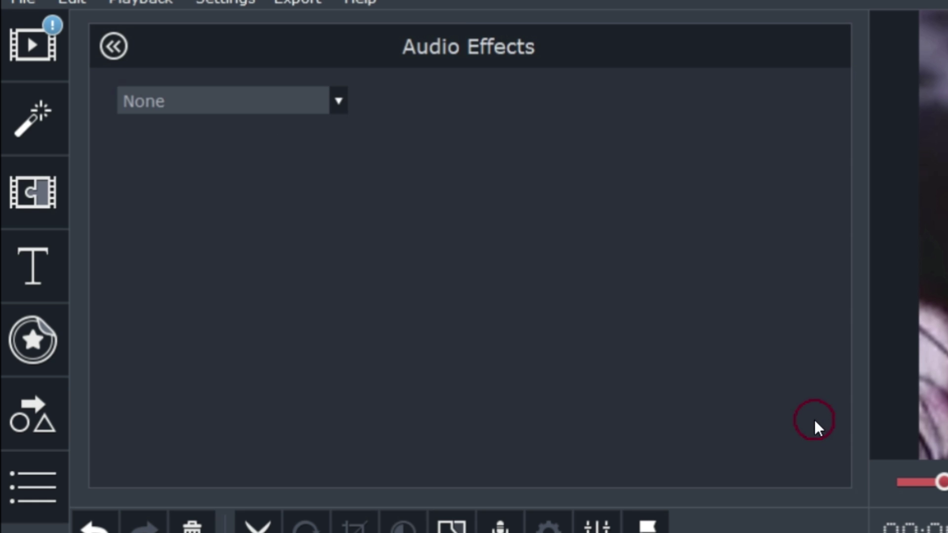
pyautogui.click(339, 103)
pyautogui.click(198, 149)
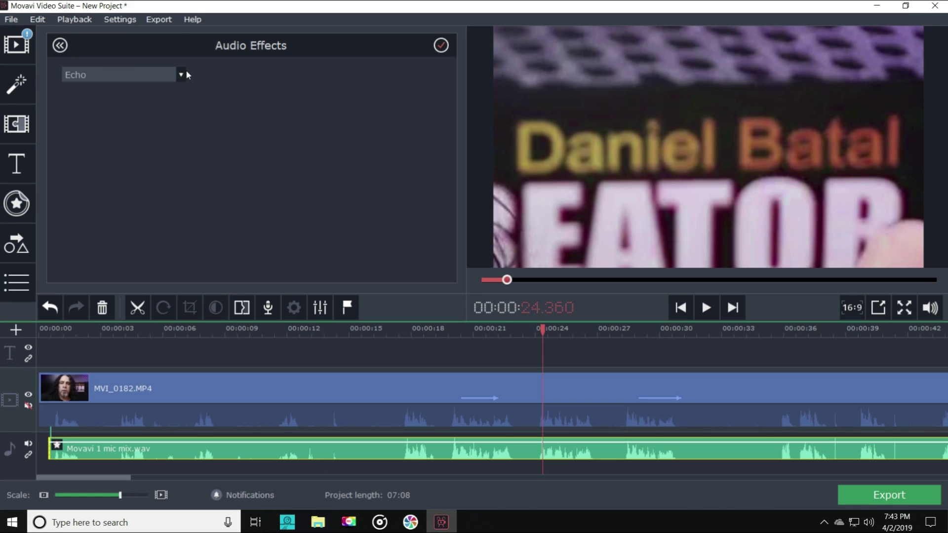
pyautogui.hotkey('ctrl', 'z')
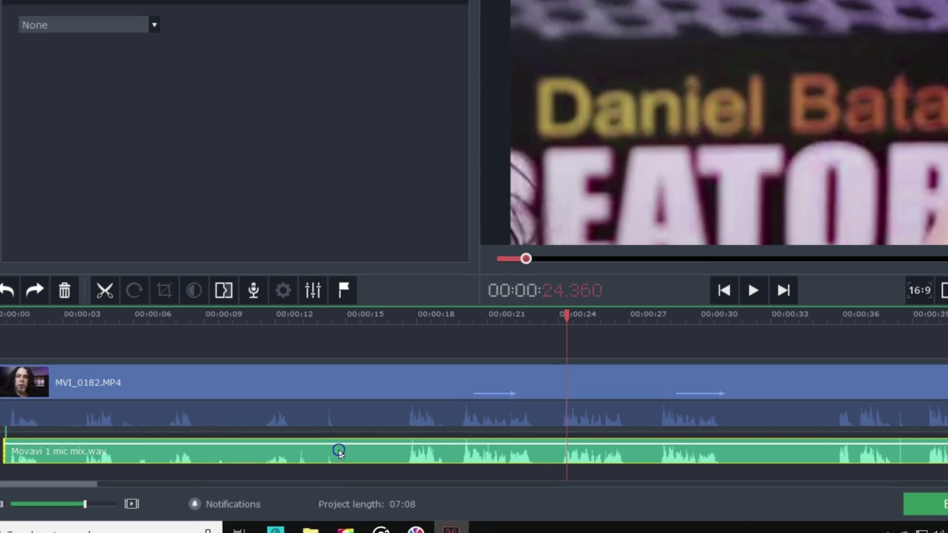
pyautogui.rightClick(344, 446)
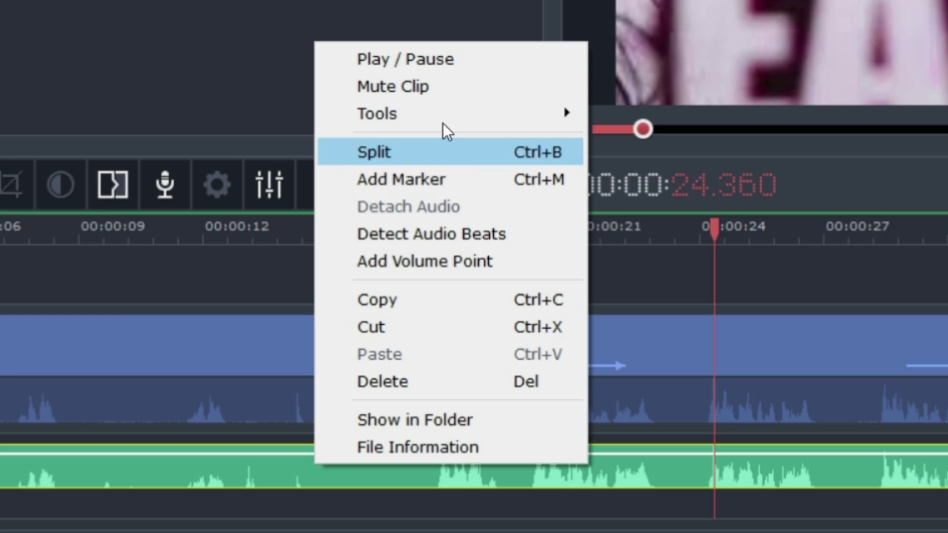
# Add a marker to the clip at 24.360 seconds.
pyautogui.moveTo(443, 114)
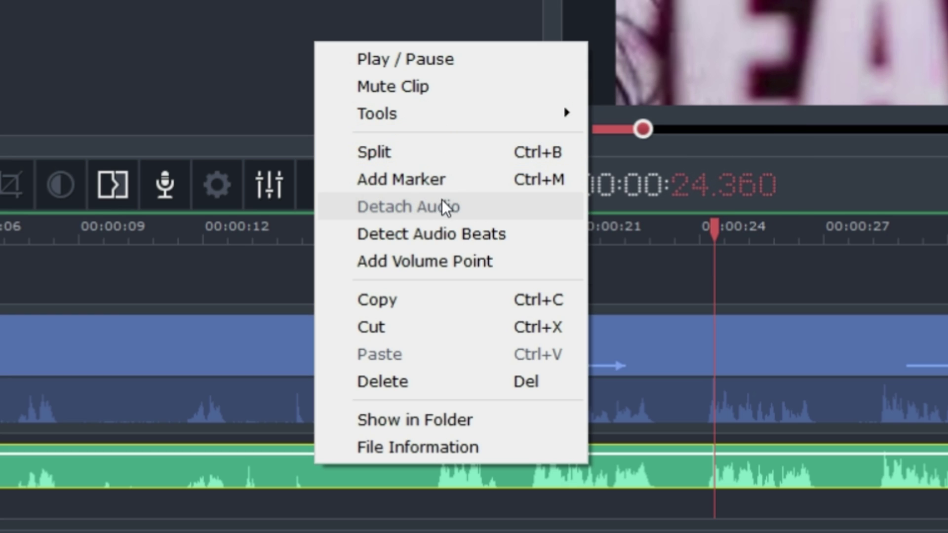
pyautogui.click(430, 180)
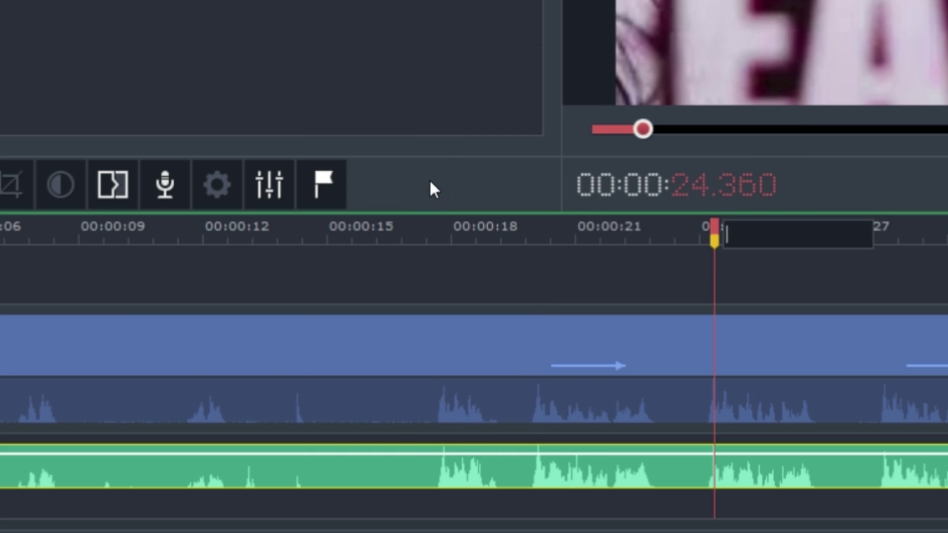
pyautogui.rightClick(655, 470)
pyautogui.rightClick(619, 488)
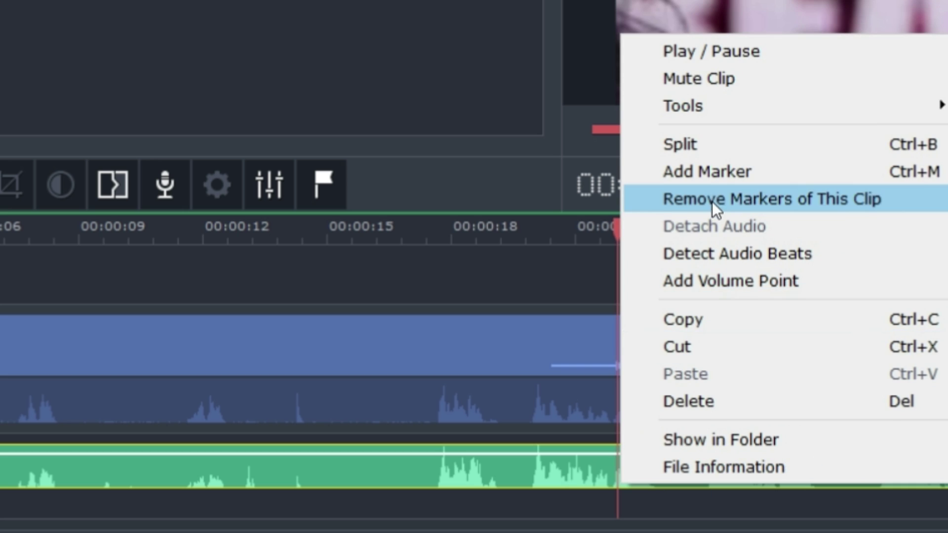
# Add volume points on the music track near 14.9 and 26 seconds and drag them into dips.
pyautogui.click(736, 281)
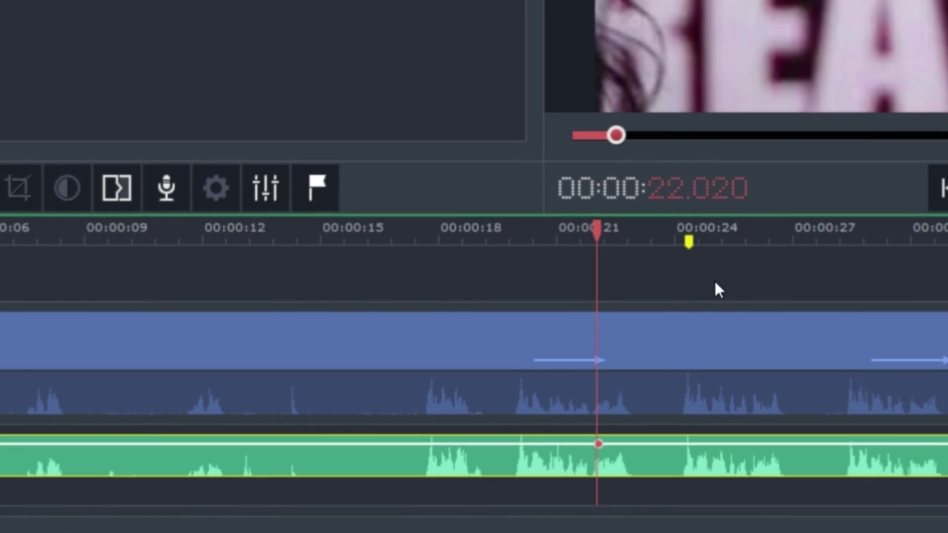
pyautogui.click(792, 237)
pyautogui.rightClick(690, 419)
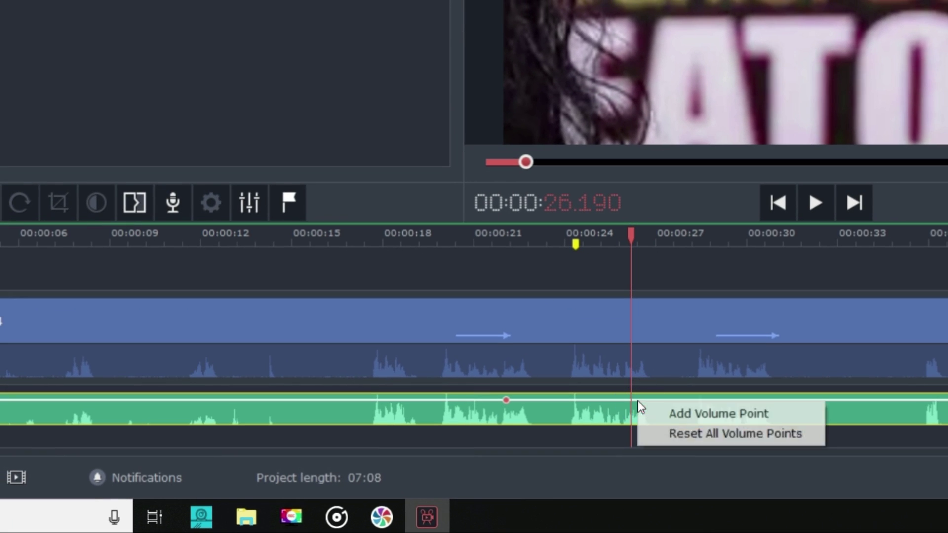
pyautogui.click(654, 416)
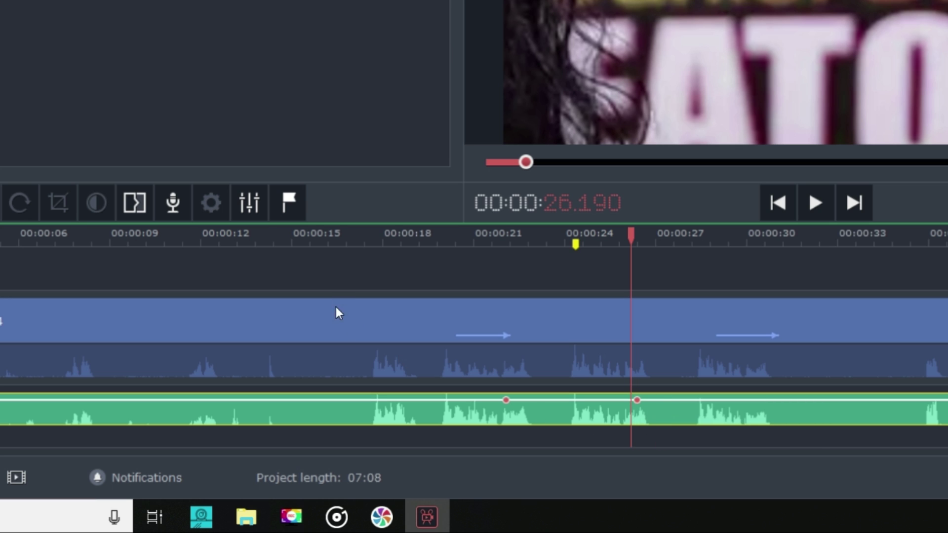
pyautogui.click(288, 240)
pyautogui.rightClick(284, 417)
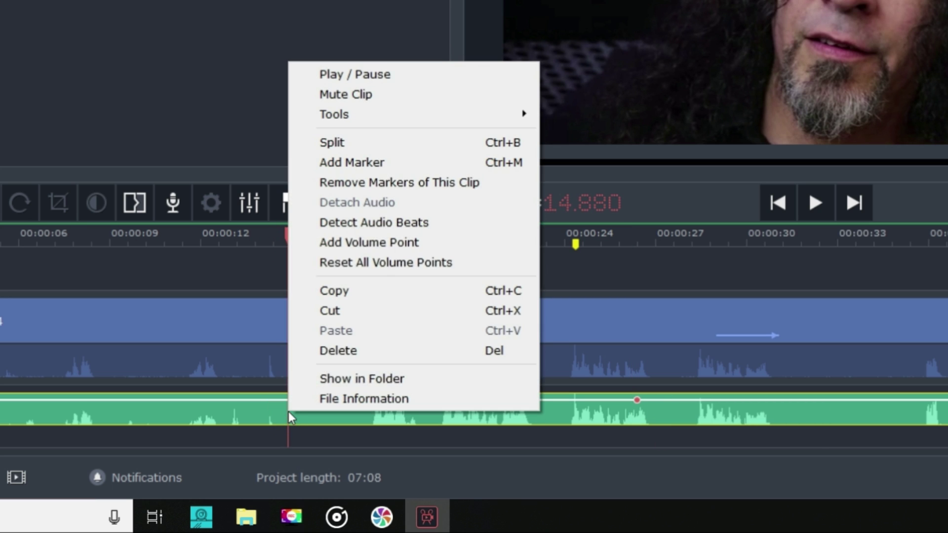
pyautogui.click(377, 236)
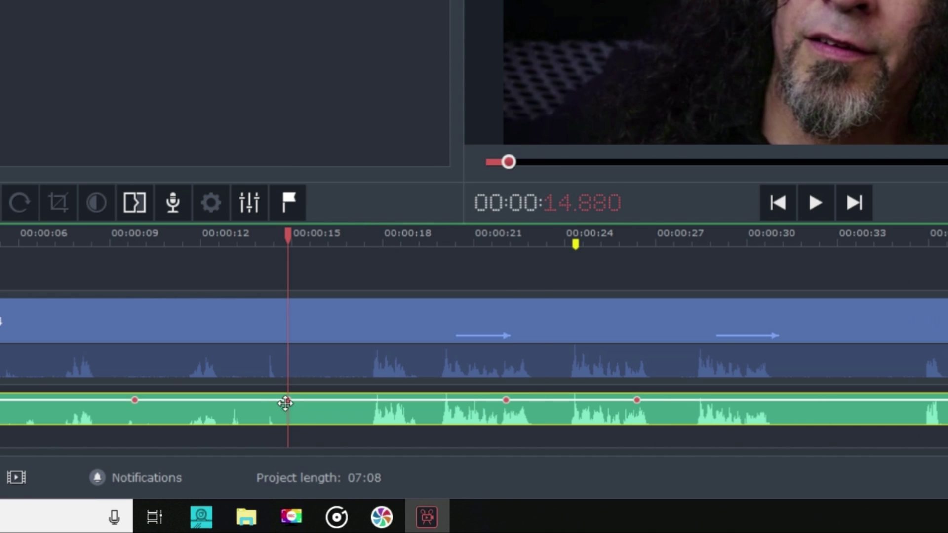
pyautogui.moveTo(291, 399); pyautogui.dragTo(291, 418)
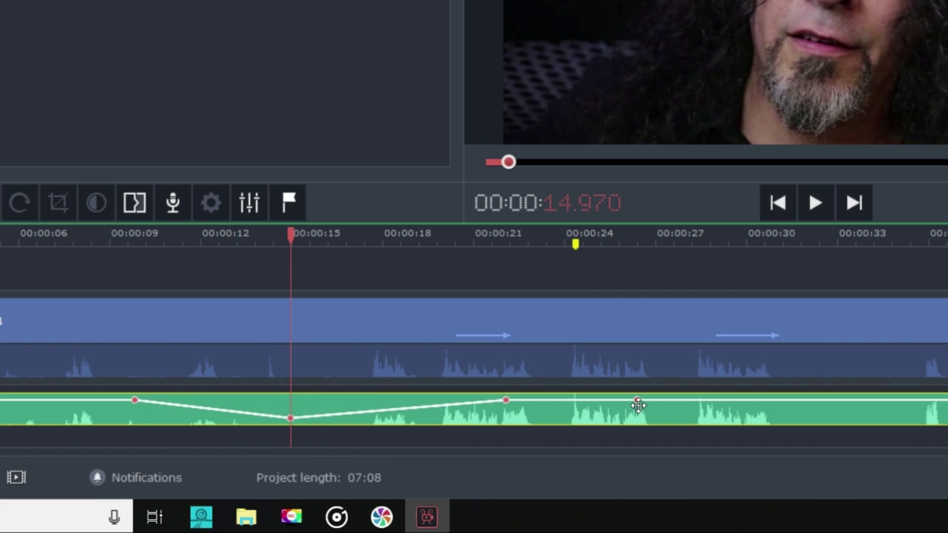
pyautogui.moveTo(638, 400); pyautogui.dragTo(645, 418)
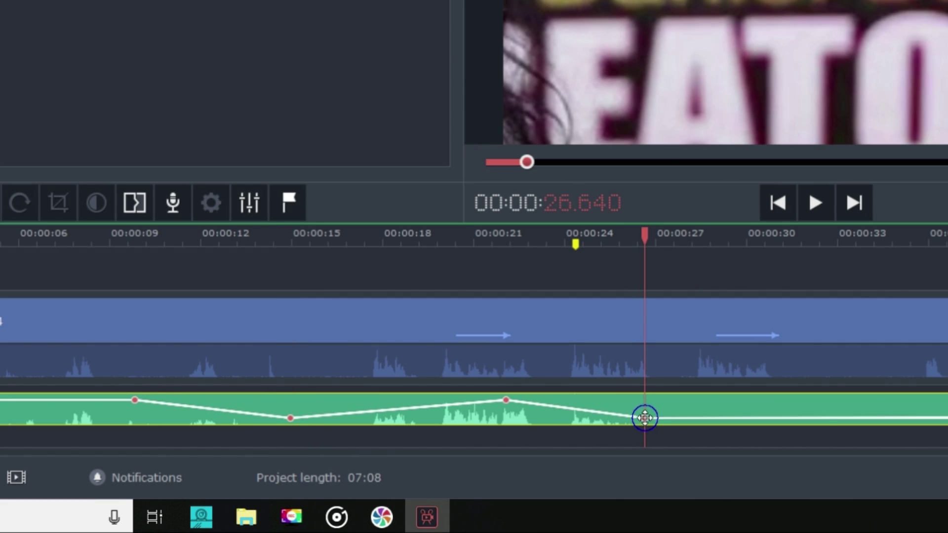
# Delete the point near 26.6 seconds, then reset all volume points to a flat line.
pyautogui.rightClick(644, 418)
pyautogui.click(677, 431)
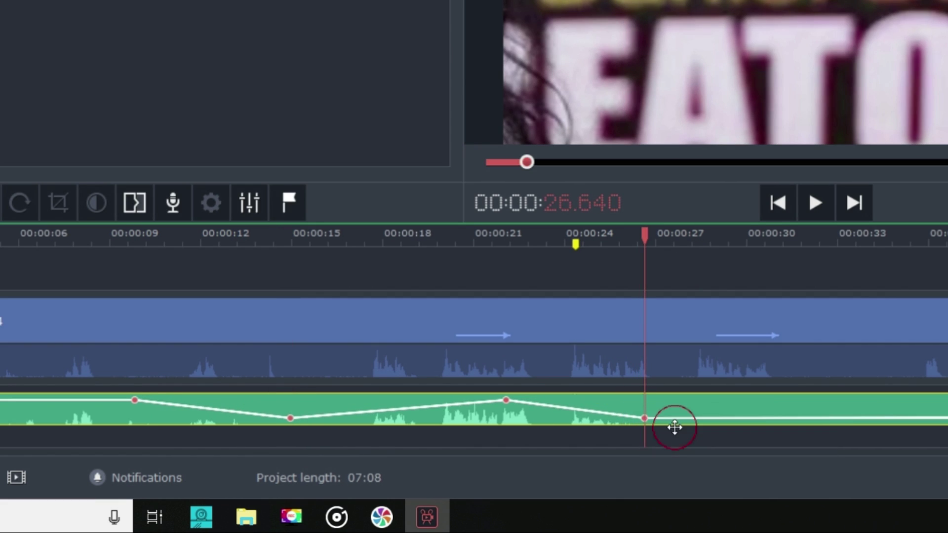
pyautogui.rightClick(509, 401)
pyautogui.click(549, 435)
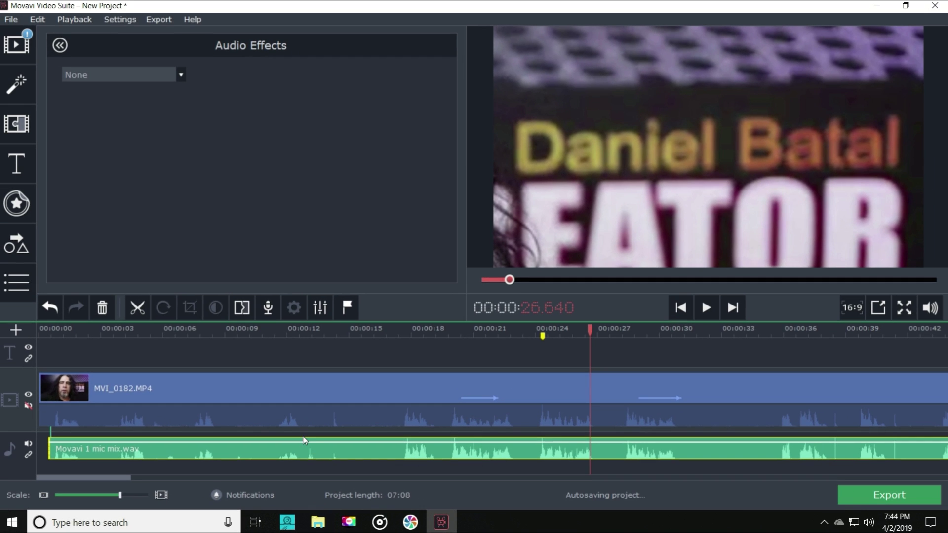
# Browse the title categories, show All titles, and drag the Movavi title onto the titles track.
pyautogui.click(18, 164)
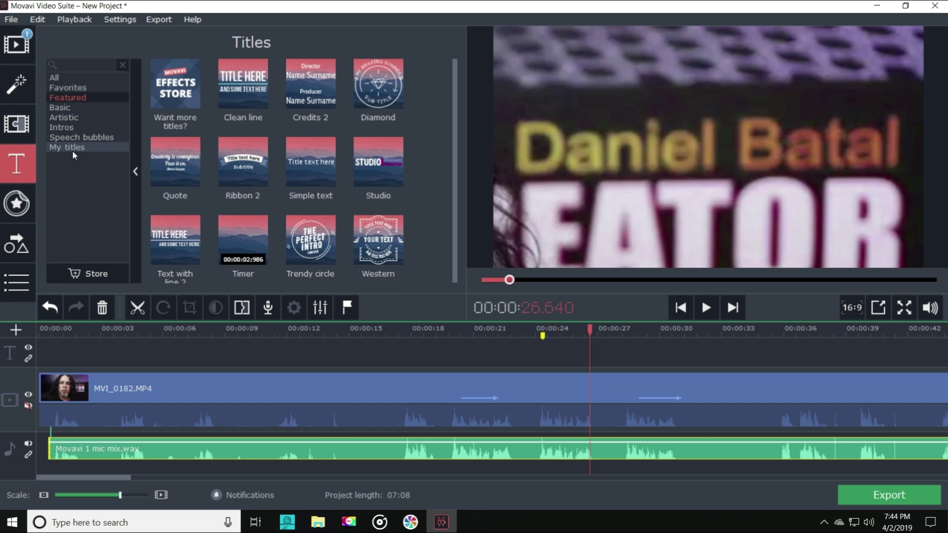
pyautogui.click(88, 118)
pyautogui.click(87, 126)
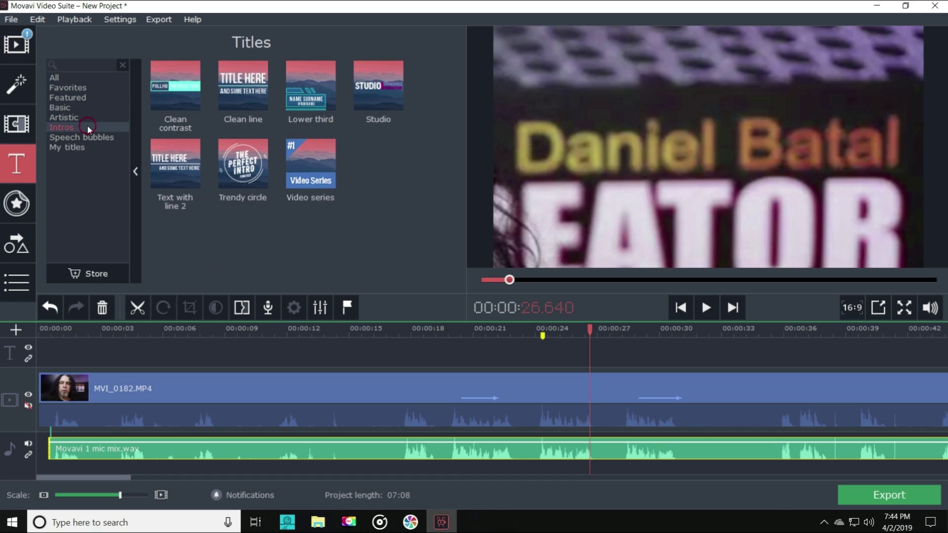
pyautogui.click(93, 138)
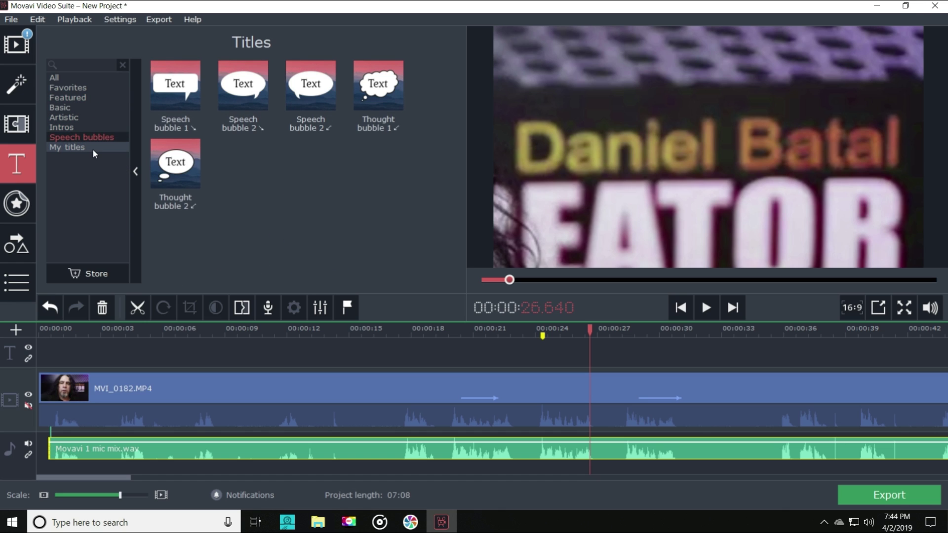
pyautogui.click(93, 148)
pyautogui.click(75, 105)
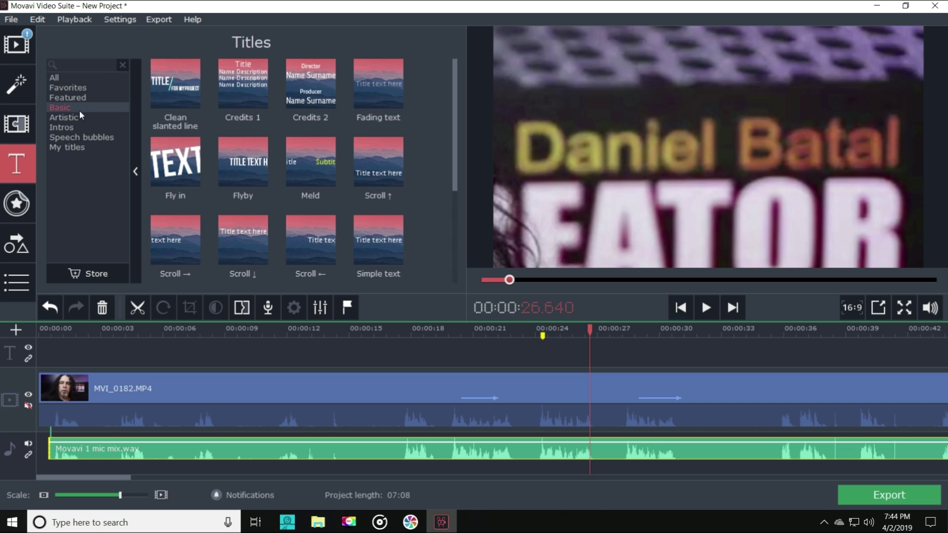
pyautogui.click(54, 78)
pyautogui.scroll(-2, 319, 195)
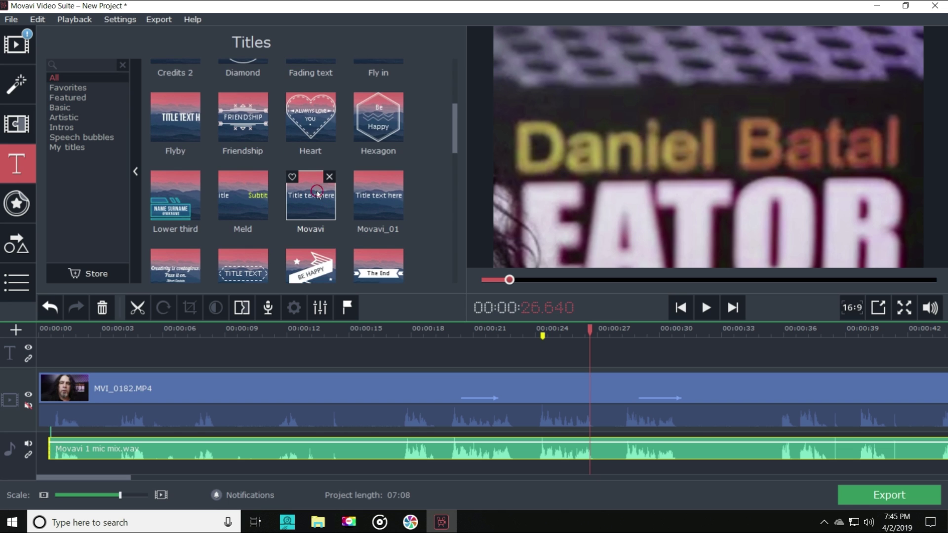
pyautogui.moveTo(316, 194); pyautogui.dragTo(529, 351)
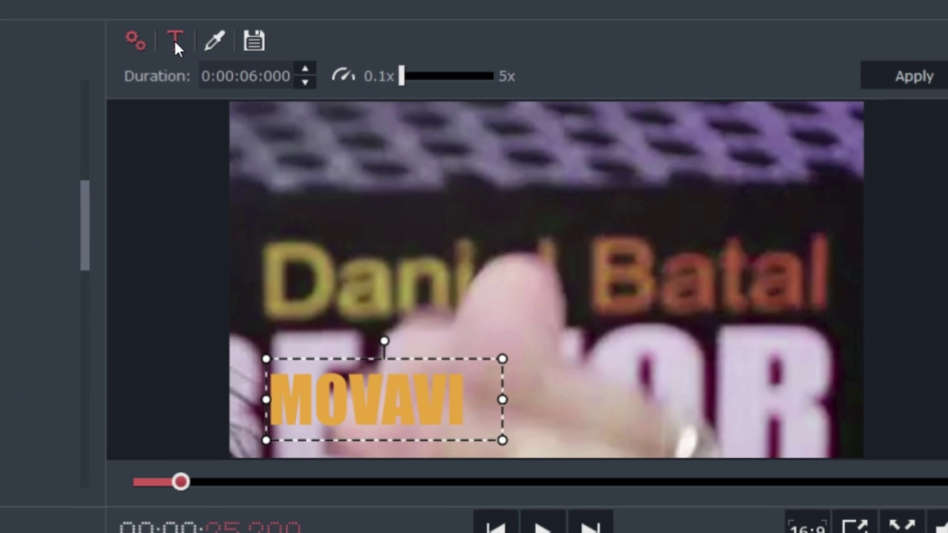
# Give the MOVAVI text a solid outline in the title's Font and Color settings.
pyautogui.click(504, 37)
pyautogui.click(207, 83)
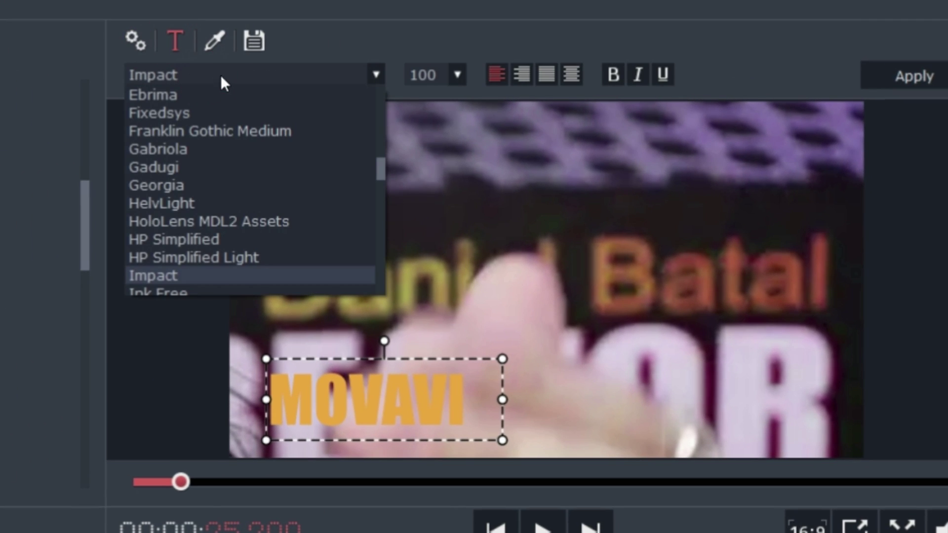
pyautogui.click(214, 39)
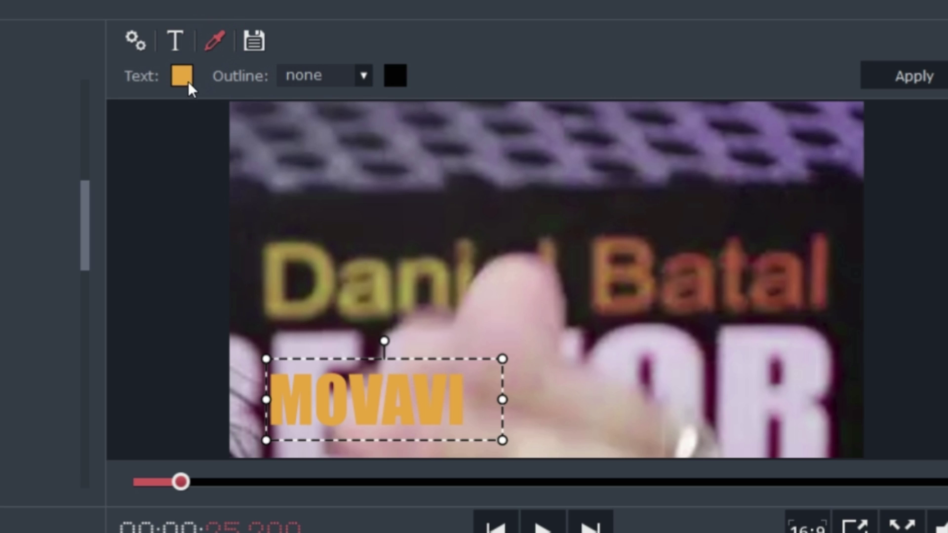
pyautogui.click(360, 77)
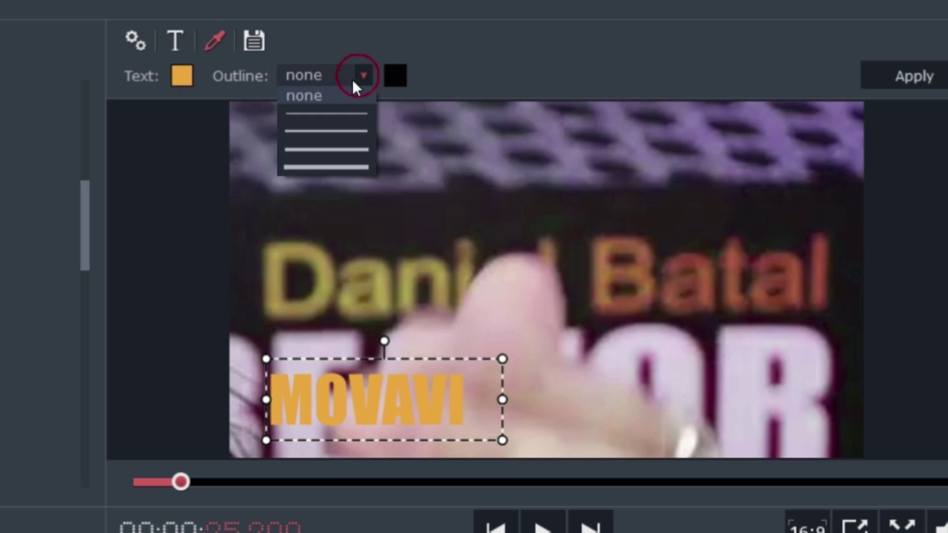
pyautogui.click(326, 159)
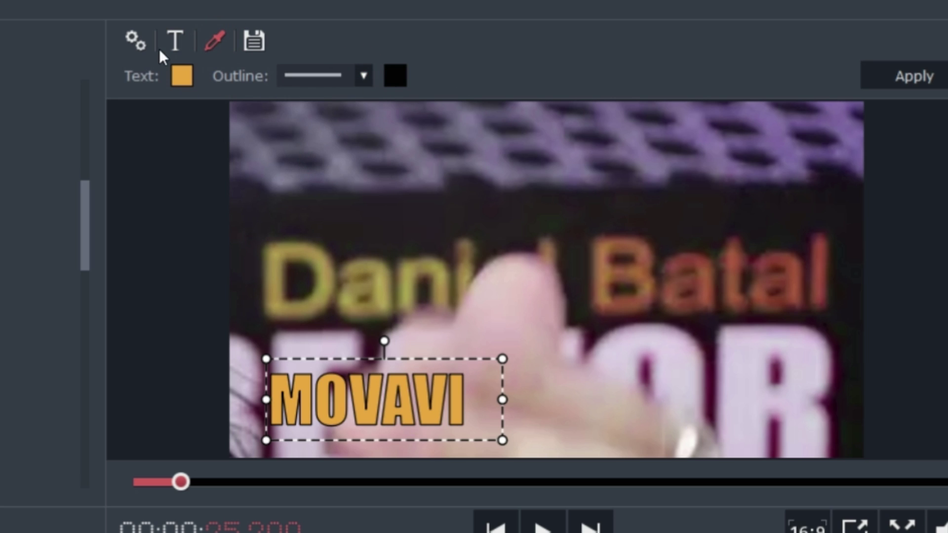
# Save the styled title as a custom title and view it under My titles.
pyautogui.click(135, 41)
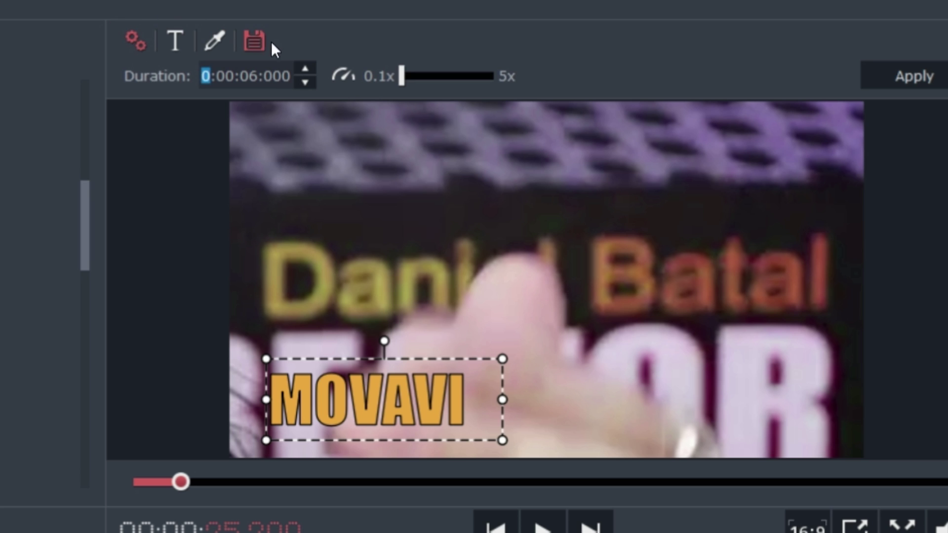
pyautogui.click(217, 42)
pyautogui.click(253, 41)
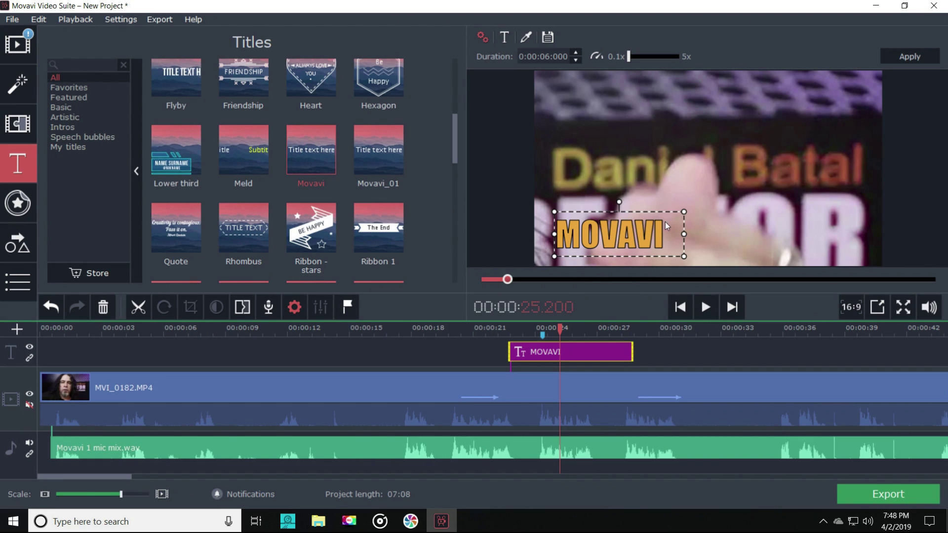
pyautogui.click(64, 148)
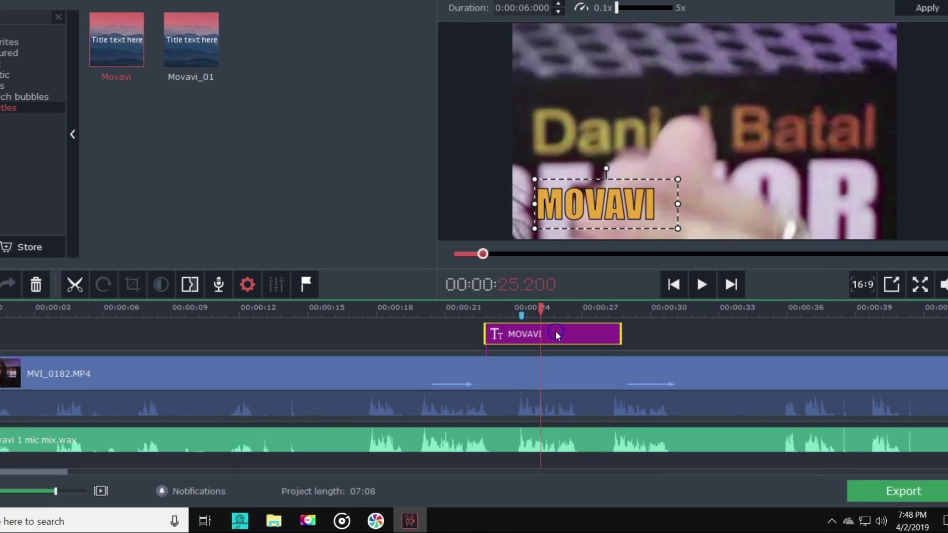
# Show the Animation presets (Downward, Leftward, Snake, Upward…) for the MOVAVI title clip.
pyautogui.rightClick(573, 347)
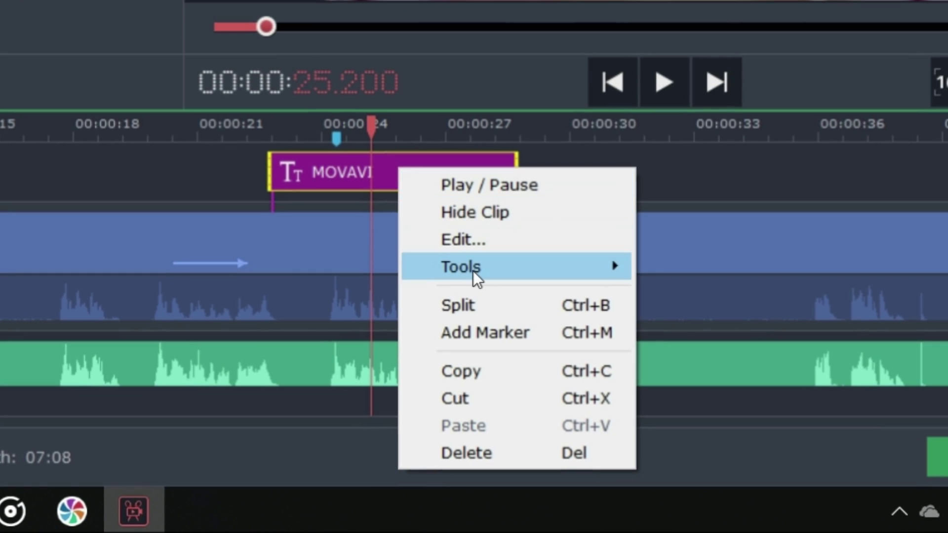
pyautogui.moveTo(531, 325)
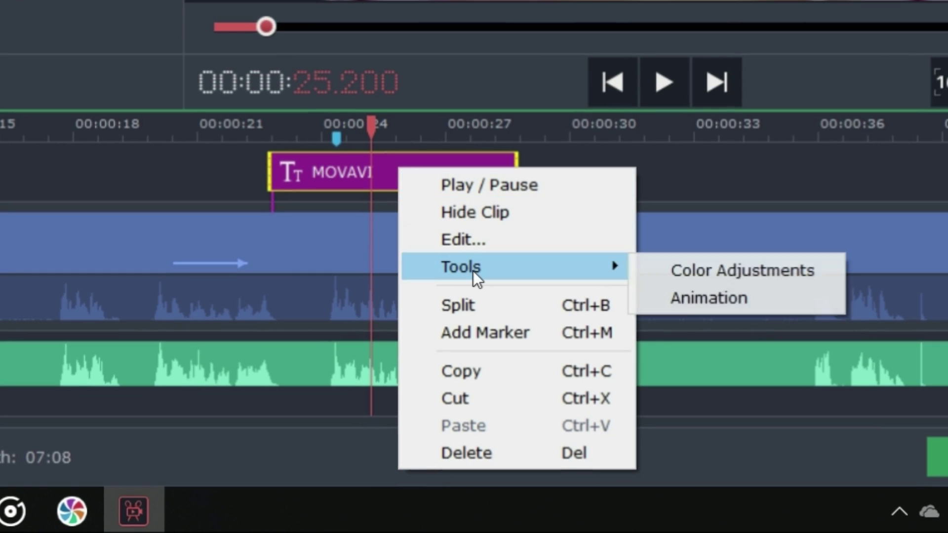
pyautogui.click(711, 301)
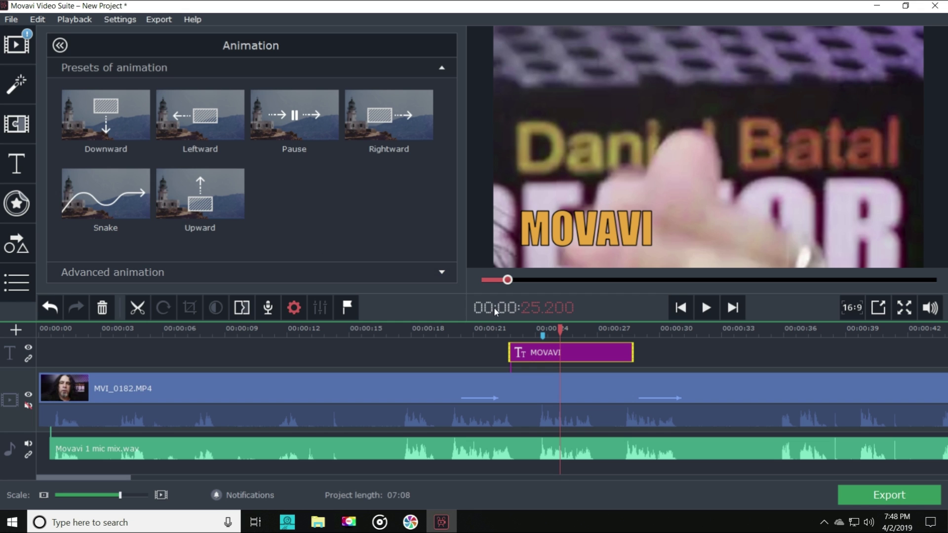
# Apply the Snake animation to the MOVAVI title, zoom the timeline in, and preview it.
pyautogui.click(518, 335)
pyautogui.moveTo(123, 203); pyautogui.dragTo(530, 352)
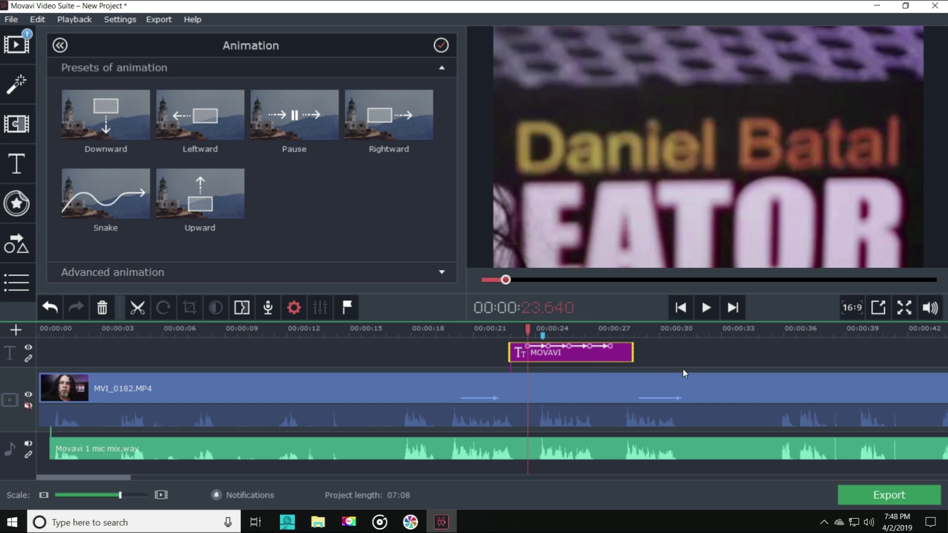
pyautogui.moveTo(121, 496); pyautogui.dragTo(132, 496)
pyautogui.click(713, 310)
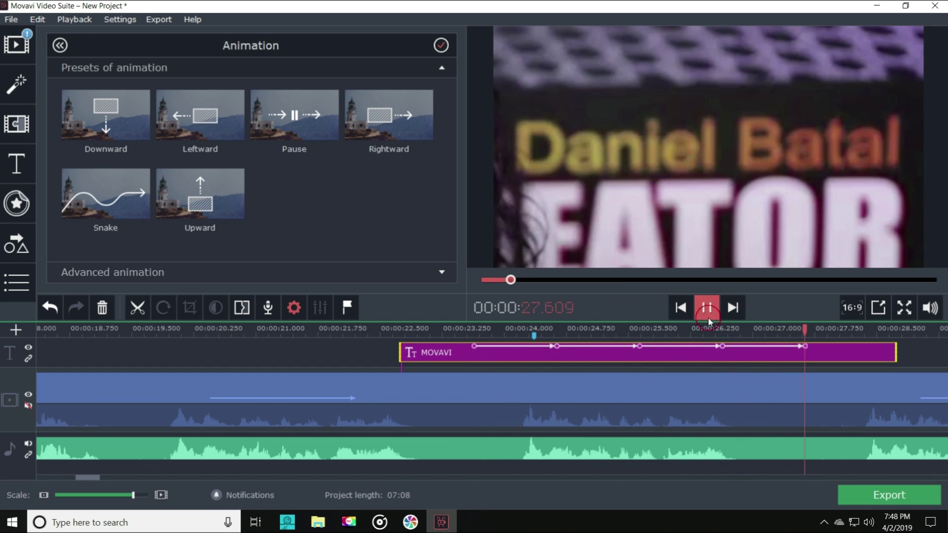
pyautogui.click(708, 317)
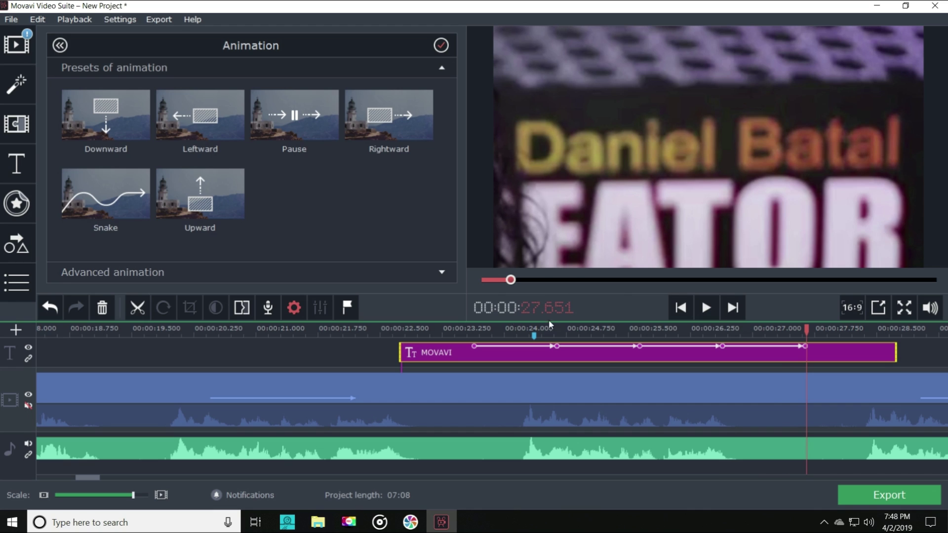
# Reposition the MOVAVI title at the first and second keyframes, partly in view at left.
pyautogui.rightClick(474, 347)
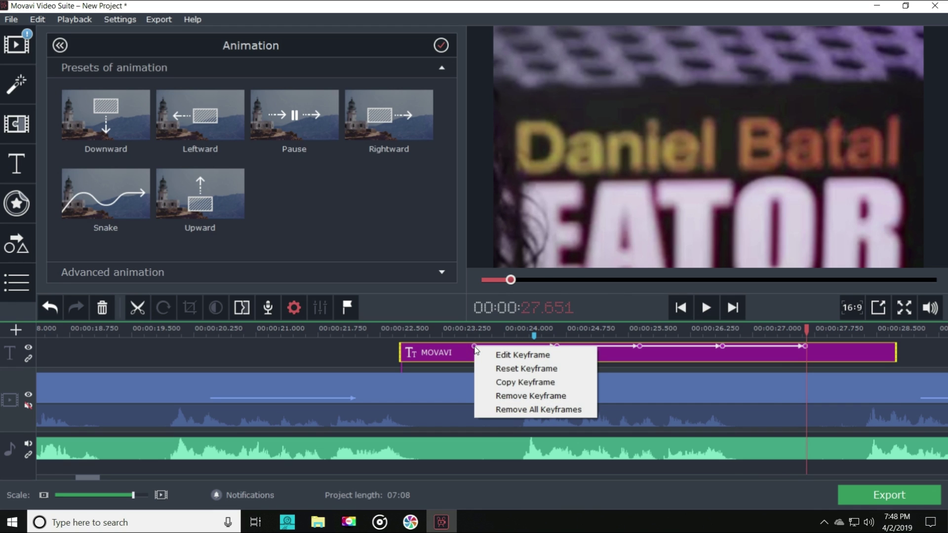
pyautogui.click(474, 346)
pyautogui.click(474, 346)
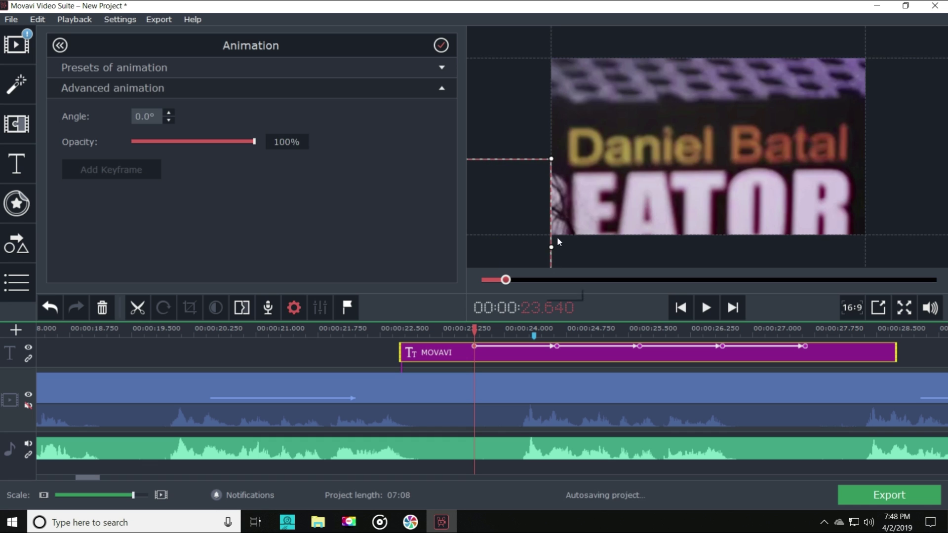
pyautogui.moveTo(531, 159); pyautogui.dragTo(691, 144)
pyautogui.click(556, 345)
pyautogui.moveTo(664, 163); pyautogui.dragTo(698, 158)
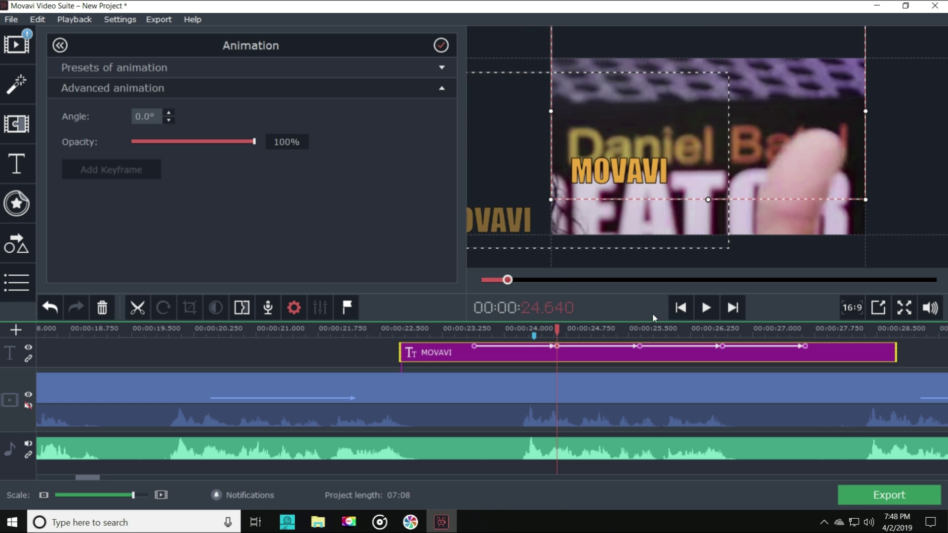
# Move the title upper right and right at keyframes three and four; shift last keyframe to 27.0 s.
pyautogui.click(639, 346)
pyautogui.moveTo(637, 251); pyautogui.dragTo(763, 137)
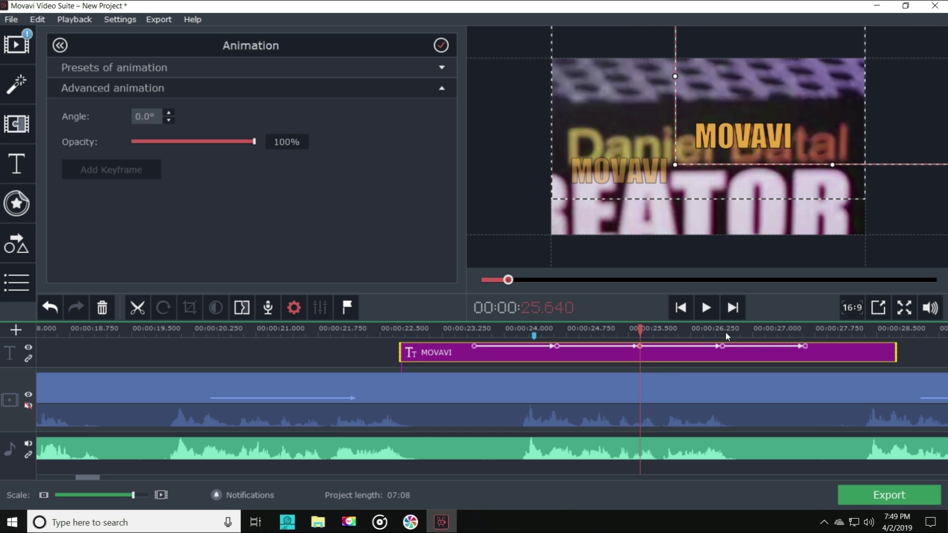
pyautogui.click(723, 346)
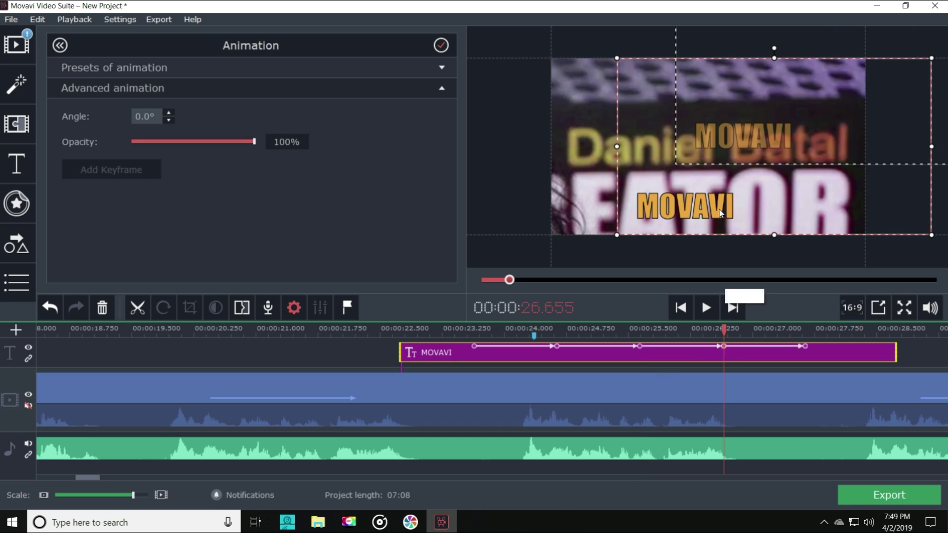
pyautogui.moveTo(718, 211); pyautogui.dragTo(838, 207)
pyautogui.moveTo(803, 346); pyautogui.dragTo(853, 347)
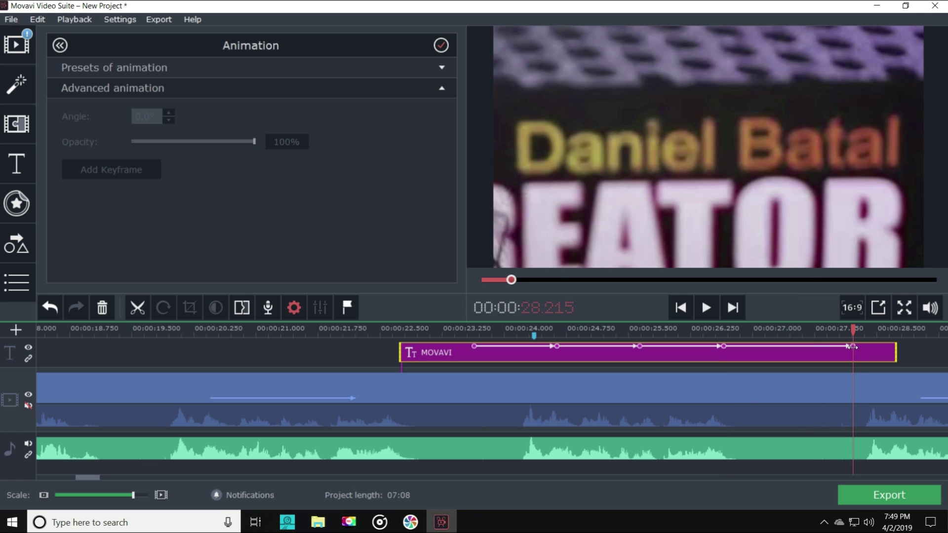
pyautogui.moveTo(853, 347); pyautogui.dragTo(755, 347)
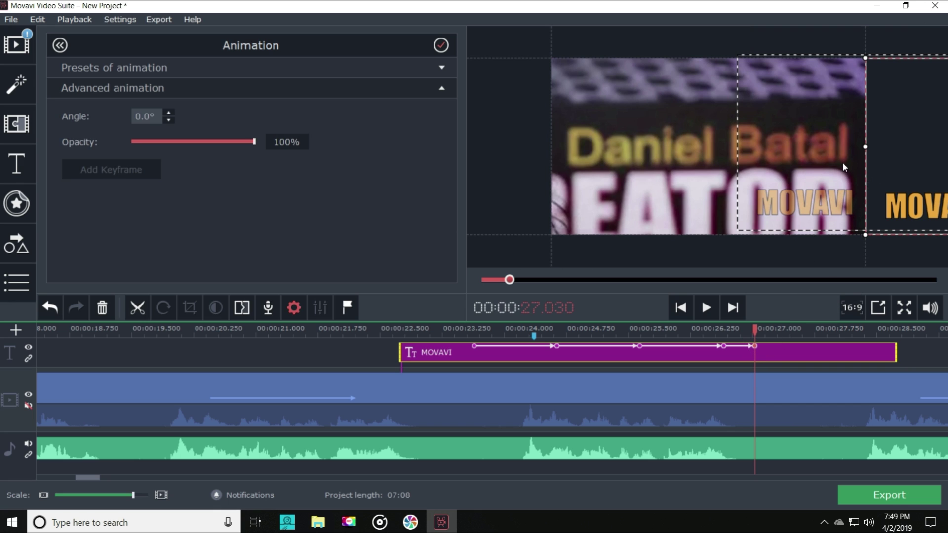
# Add keyframes at 27.562 s (lower right) and 27.817 s (upper left) for the MOVAVI title.
pyautogui.moveTo(884, 168); pyautogui.dragTo(921, 163)
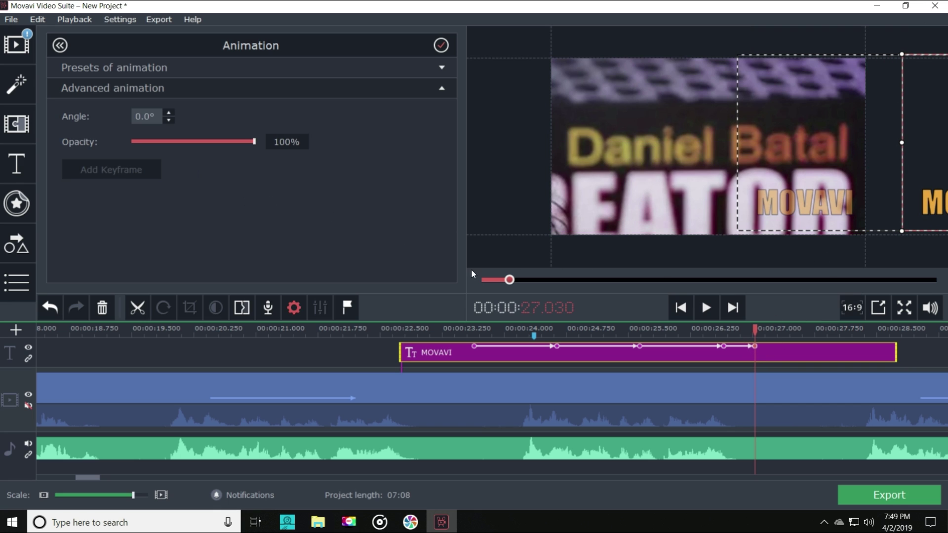
pyautogui.click(799, 331)
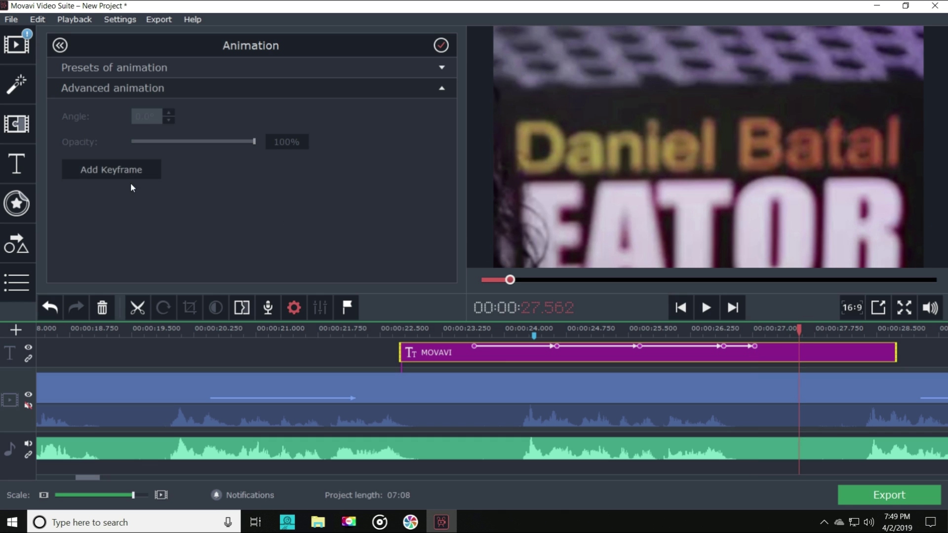
pyautogui.click(119, 169)
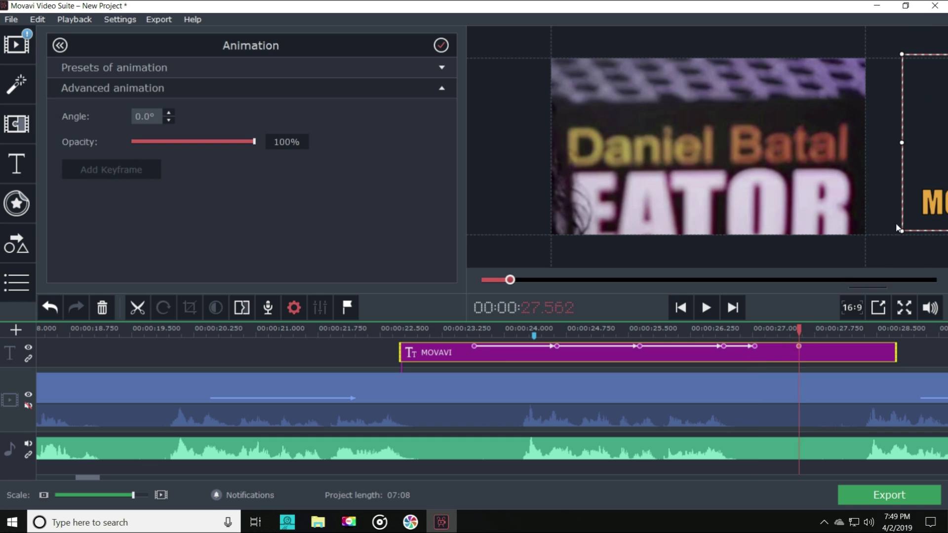
pyautogui.moveTo(898, 228); pyautogui.dragTo(746, 226)
pyautogui.click(820, 330)
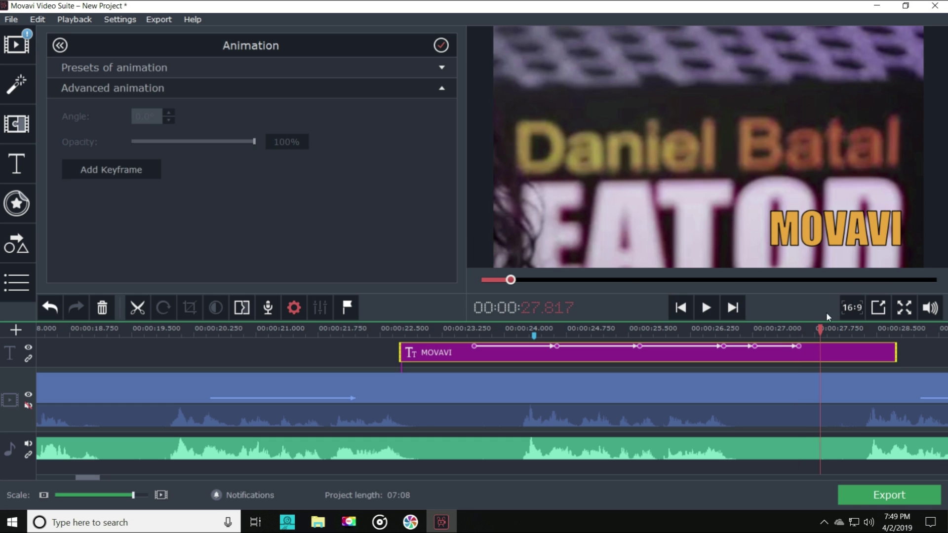
pyautogui.click(127, 176)
pyautogui.moveTo(736, 143); pyautogui.dragTo(524, 64)
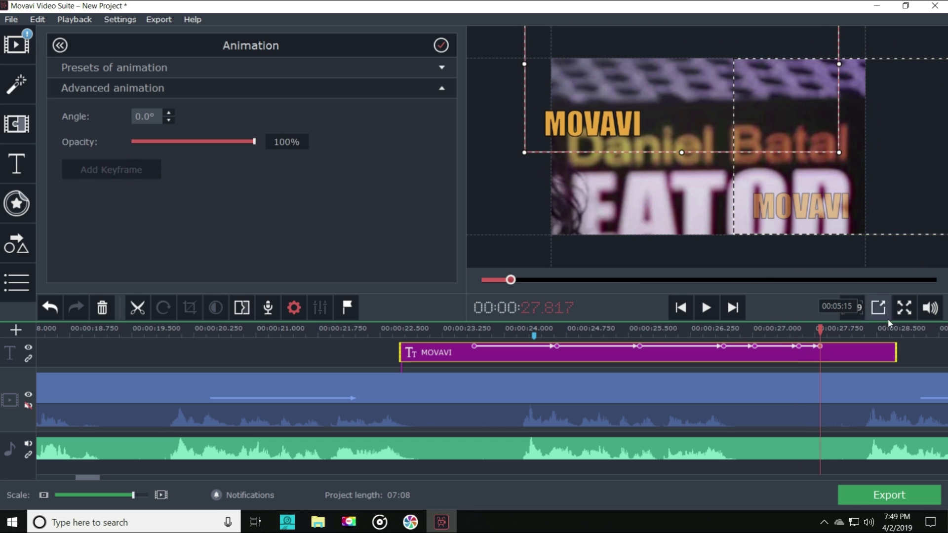
# Play back the MOVAVI title animation from earlier in the clip.
pyautogui.click(543, 329)
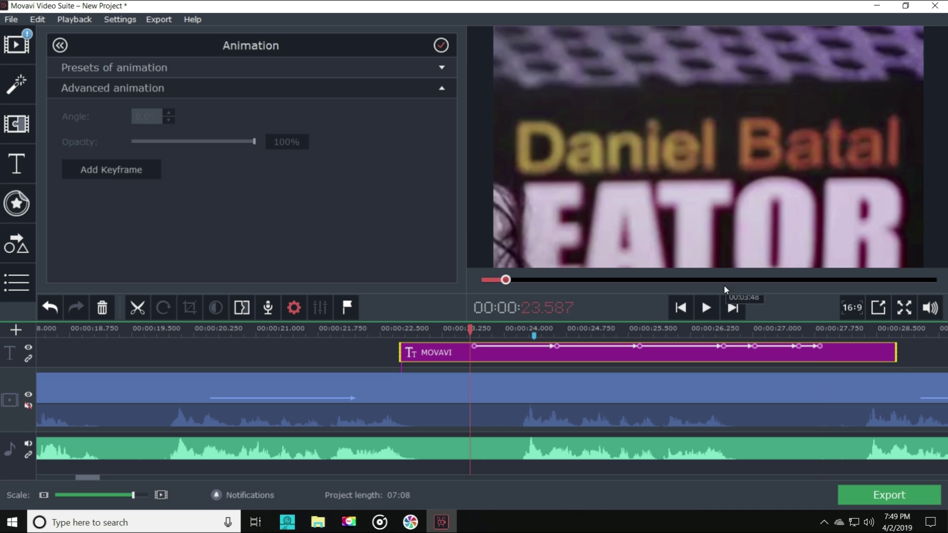
pyautogui.click(705, 307)
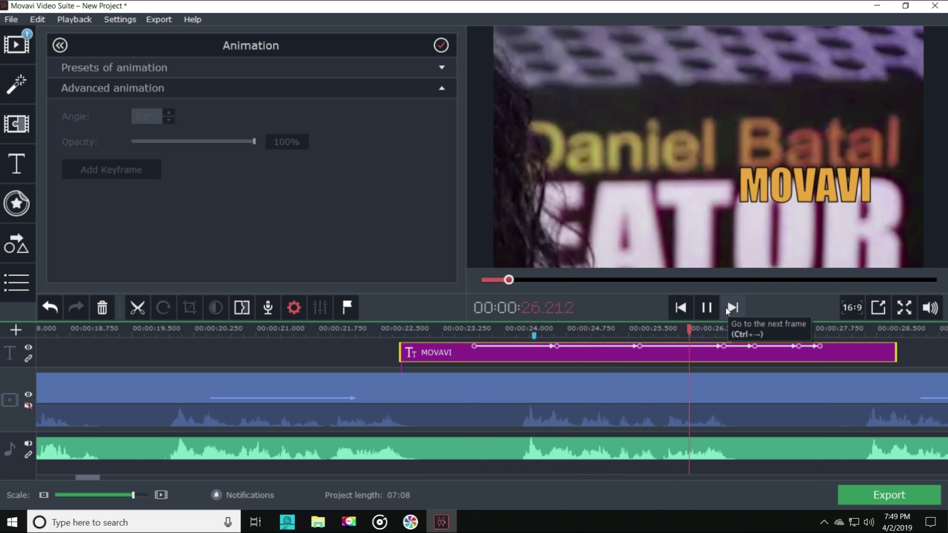
pyautogui.click(706, 307)
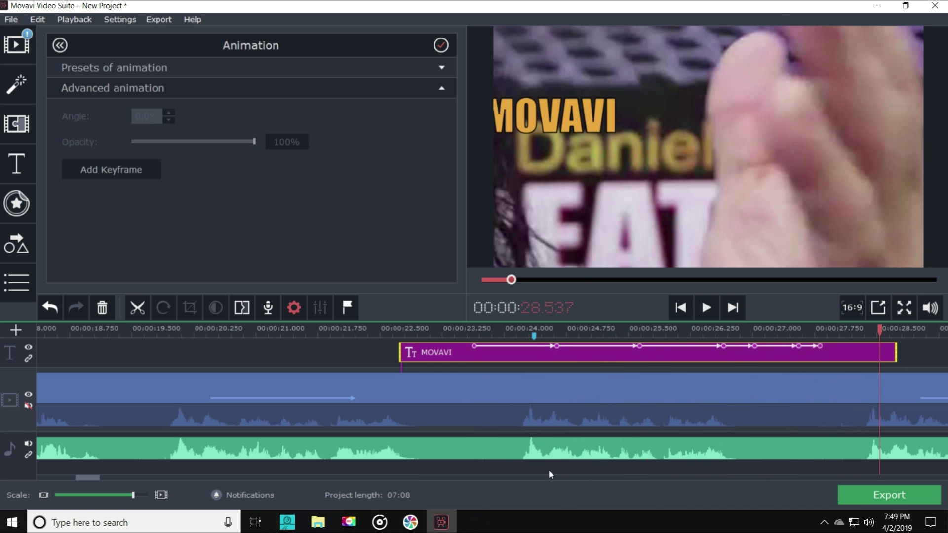
# Browse the Geometric and Ripple transitions and preview Ripple - smooth.
pyautogui.click(23, 128)
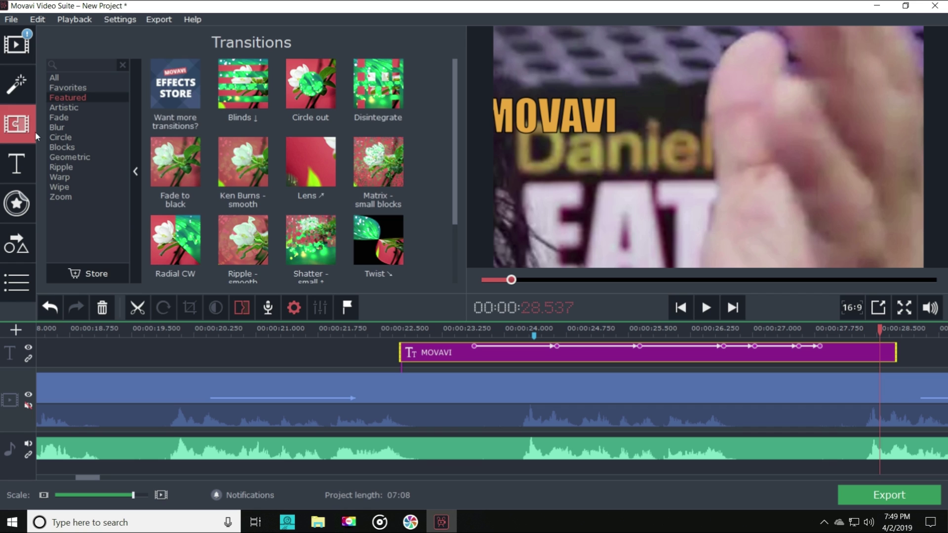
pyautogui.click(370, 331)
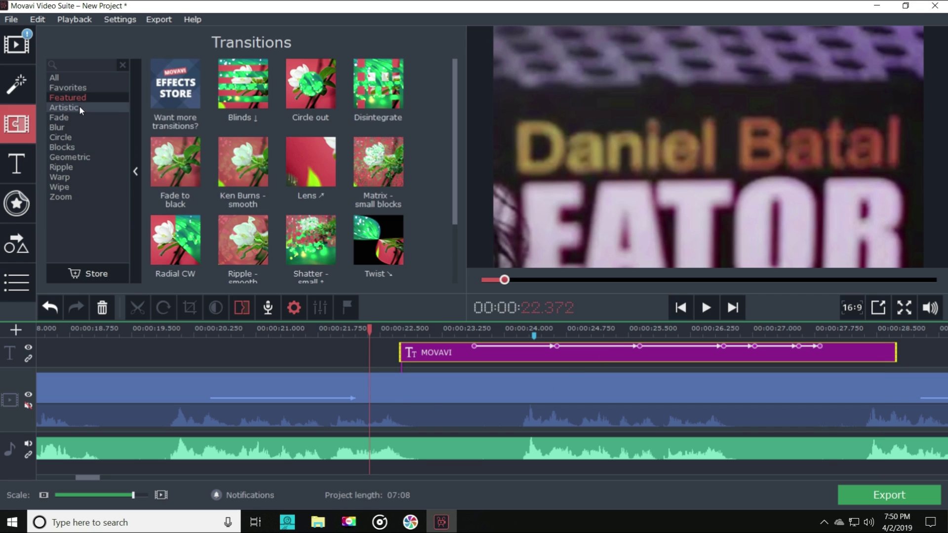
pyautogui.click(69, 156)
pyautogui.click(61, 167)
pyautogui.click(175, 162)
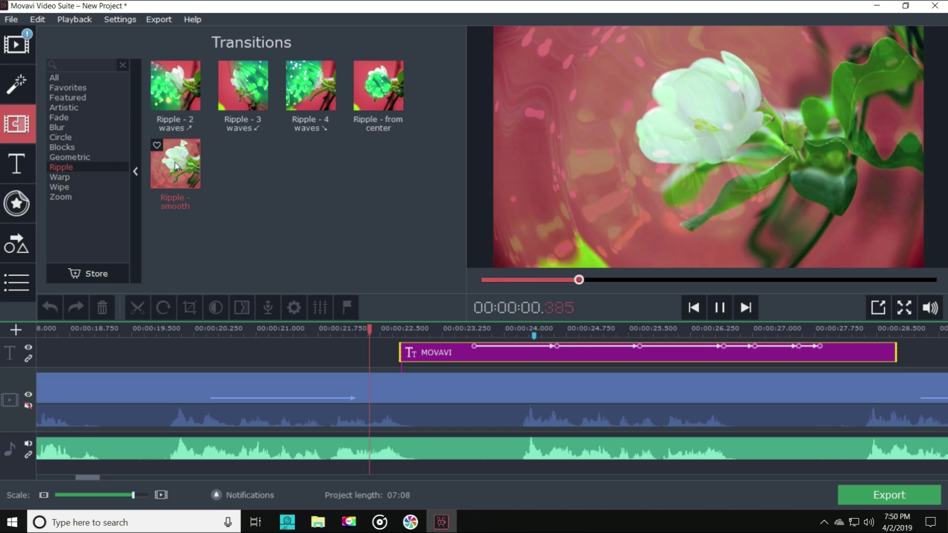
# Place the Bang! sticker on the timeline at 21.6 s, enlarged and moved top left.
pyautogui.click(16, 203)
pyautogui.click(245, 166)
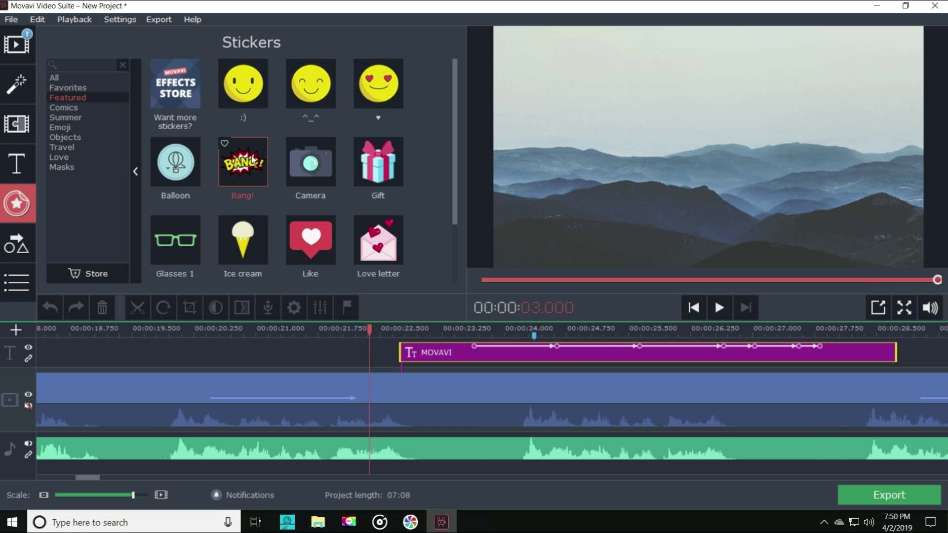
pyautogui.moveTo(243, 159); pyautogui.dragTo(316, 357)
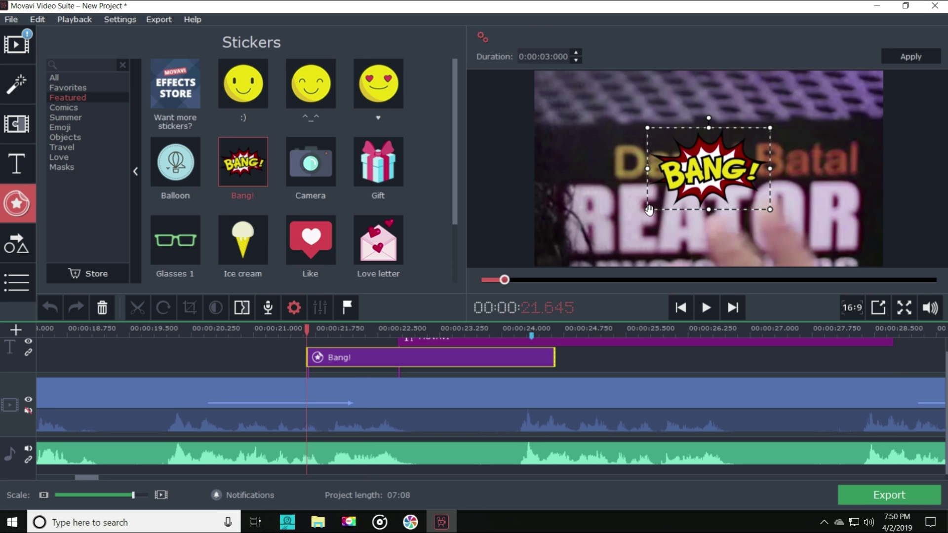
pyautogui.moveTo(646, 213); pyautogui.dragTo(757, 259)
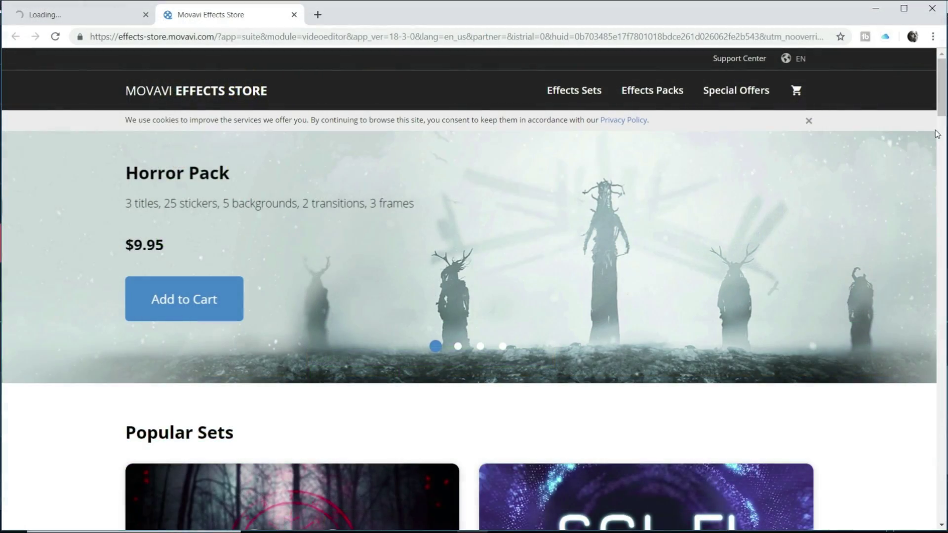
# Scroll the Effects Store page down to the Popular Sets cards.
pyautogui.moveTo(941, 96); pyautogui.dragTo(941, 252)
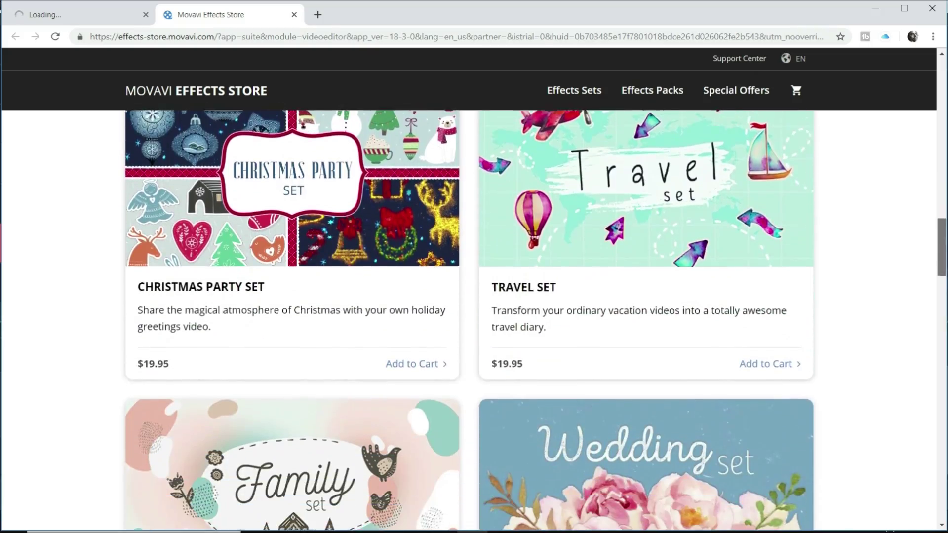